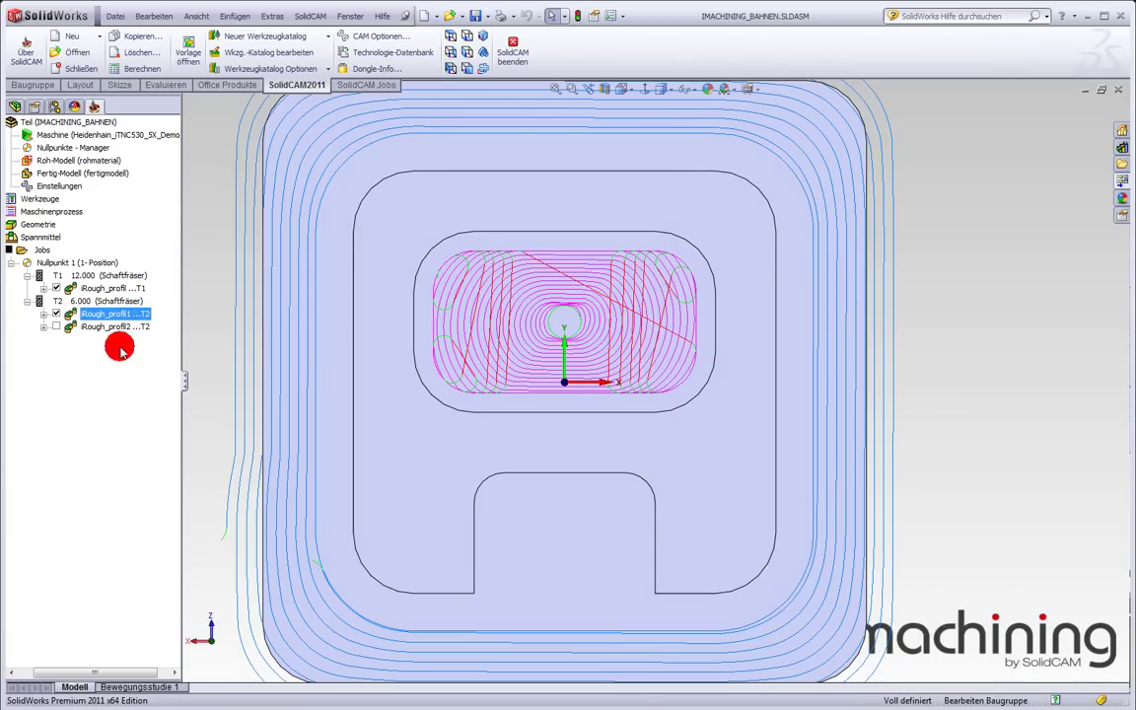
pyautogui.click(51, 329)
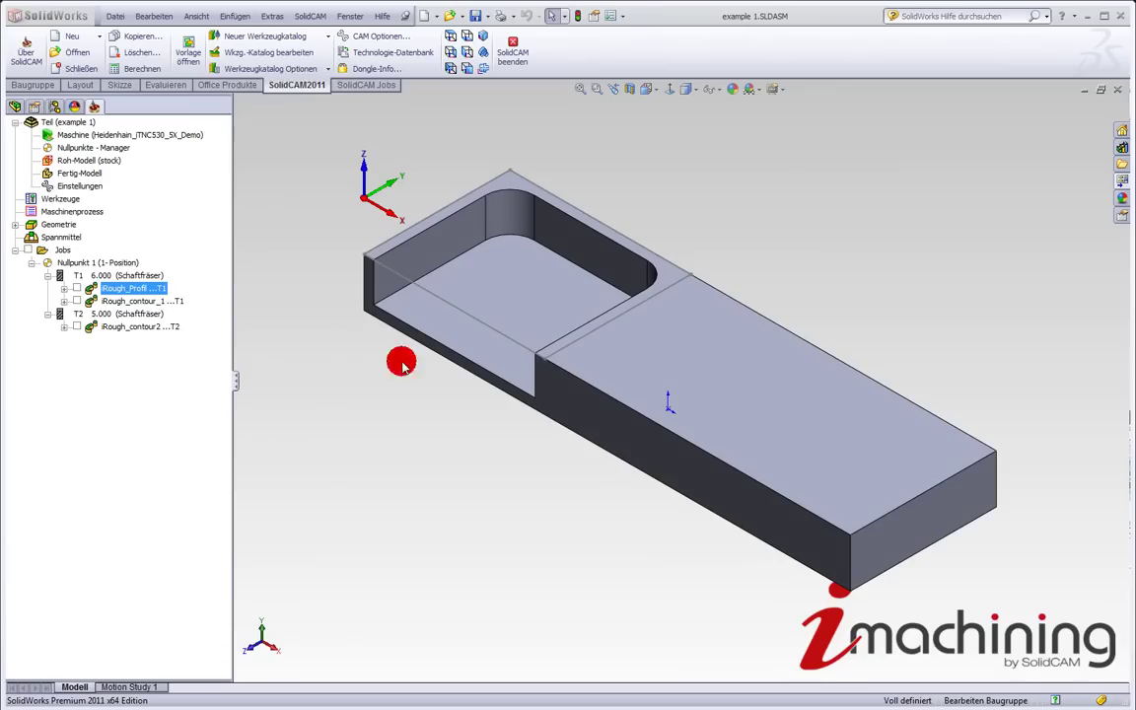
pyautogui.click(736, 353)
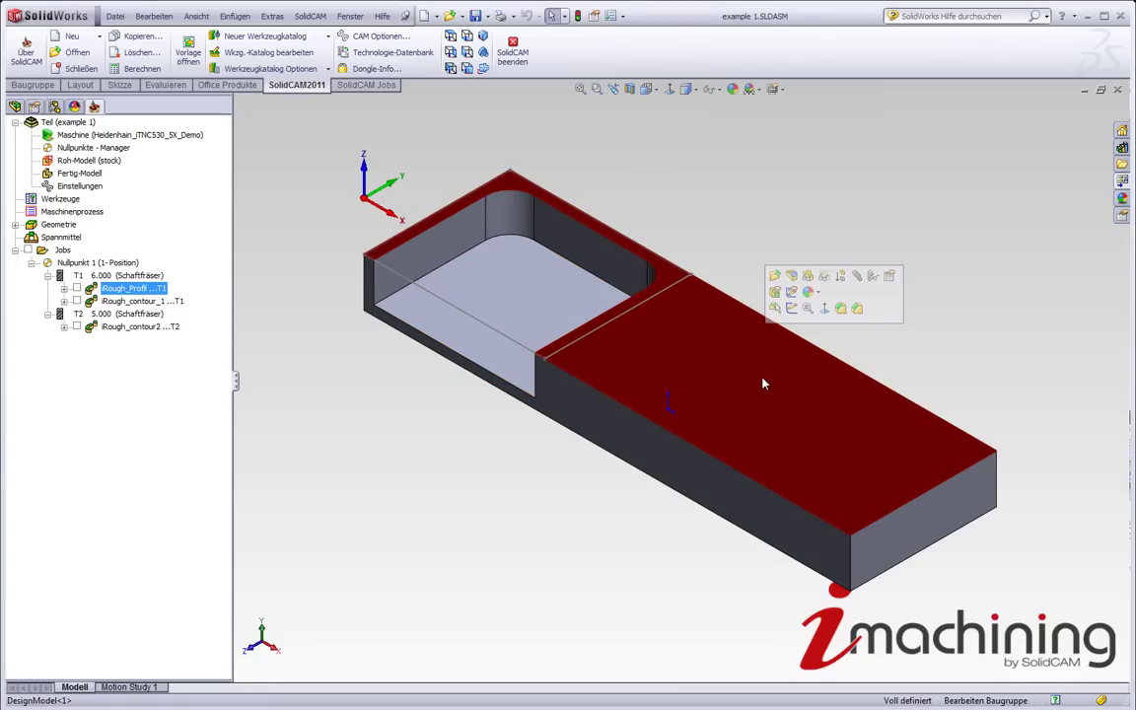
pyautogui.click(517, 499)
pyautogui.click(519, 494)
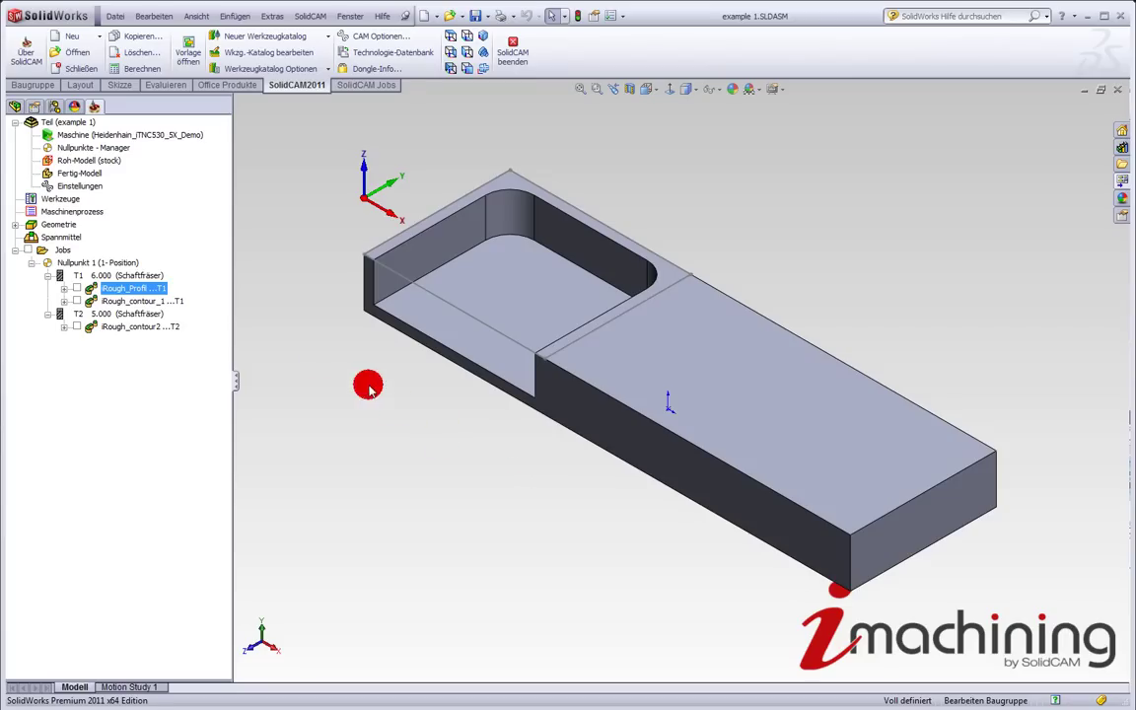
# - Open the iRough_Profil job and show its Profil geometry on the model, returning to the job settings
pyautogui.doubleClick(123, 289)
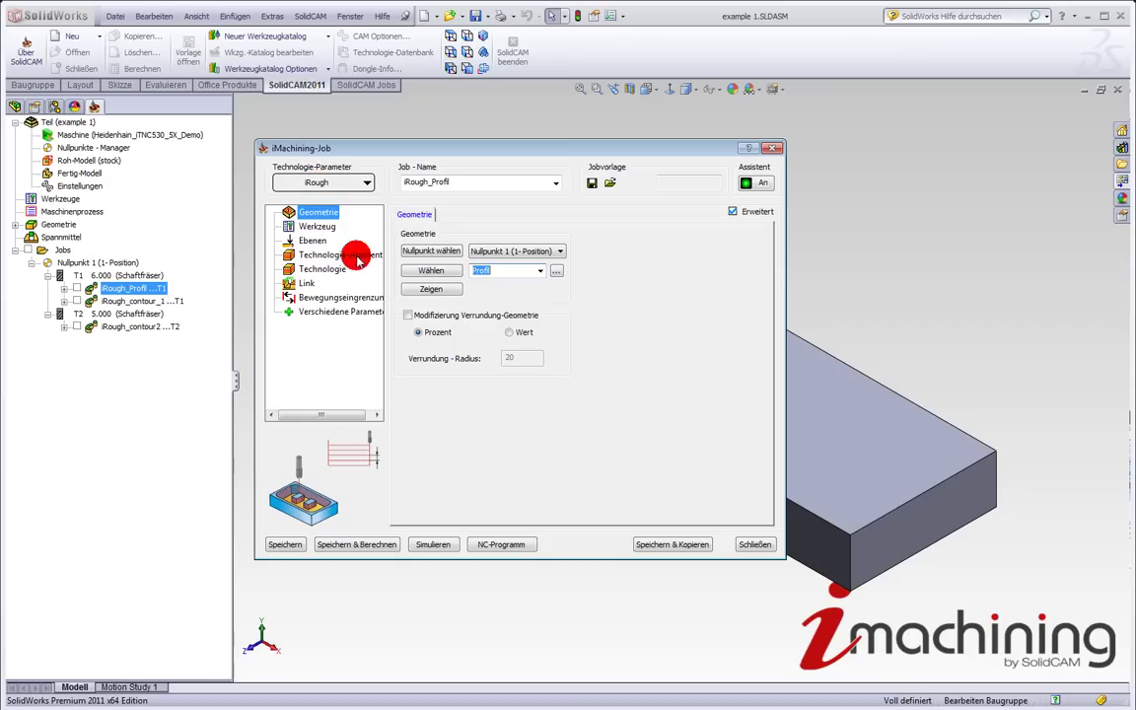
pyautogui.click(431, 289)
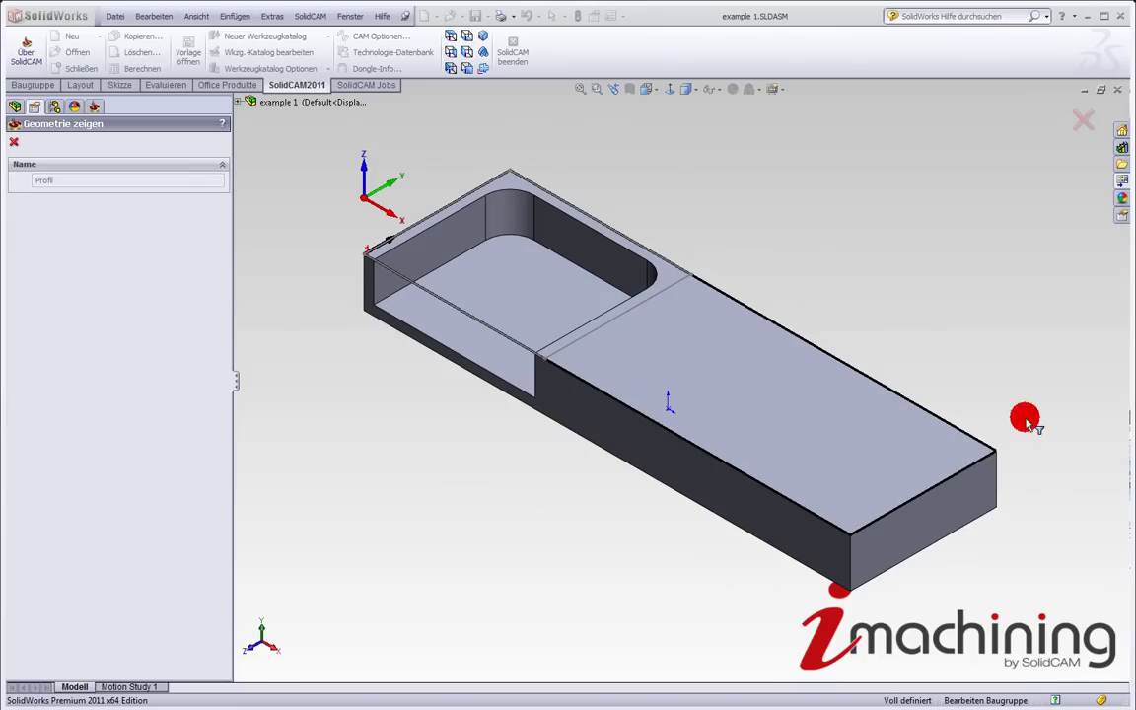
pyautogui.click(14, 142)
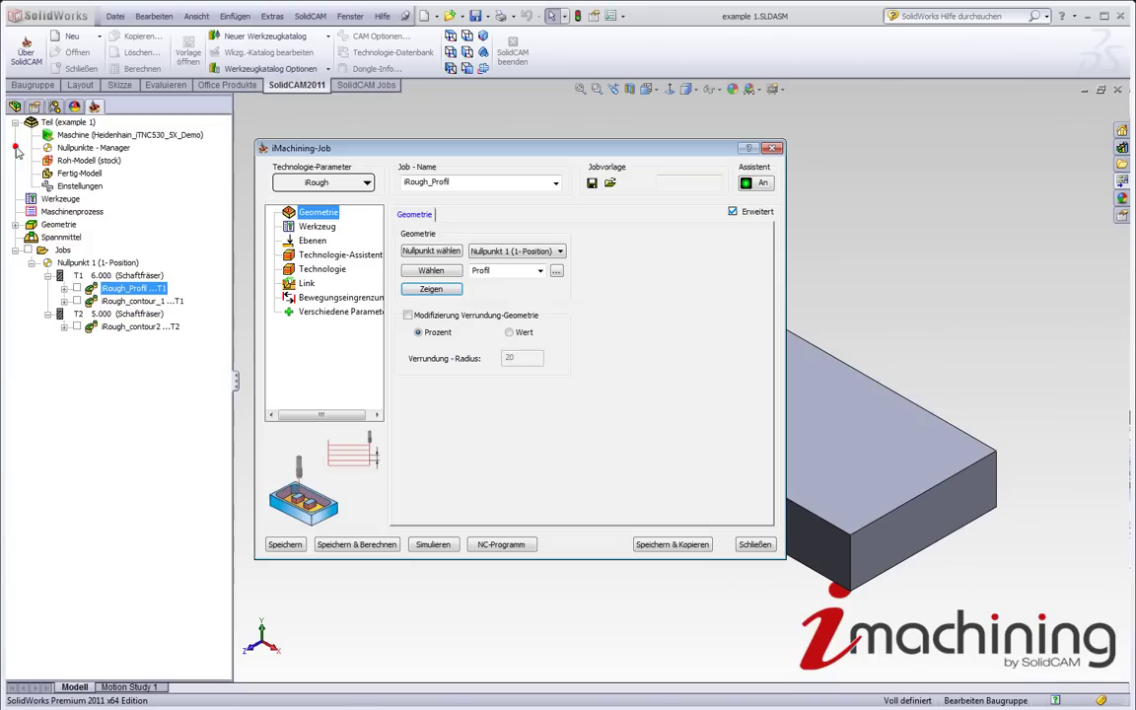
# - Review the topology and iData of end mill 1, including the tool material options, and keep it as the job's tool
pyautogui.click(328, 226)
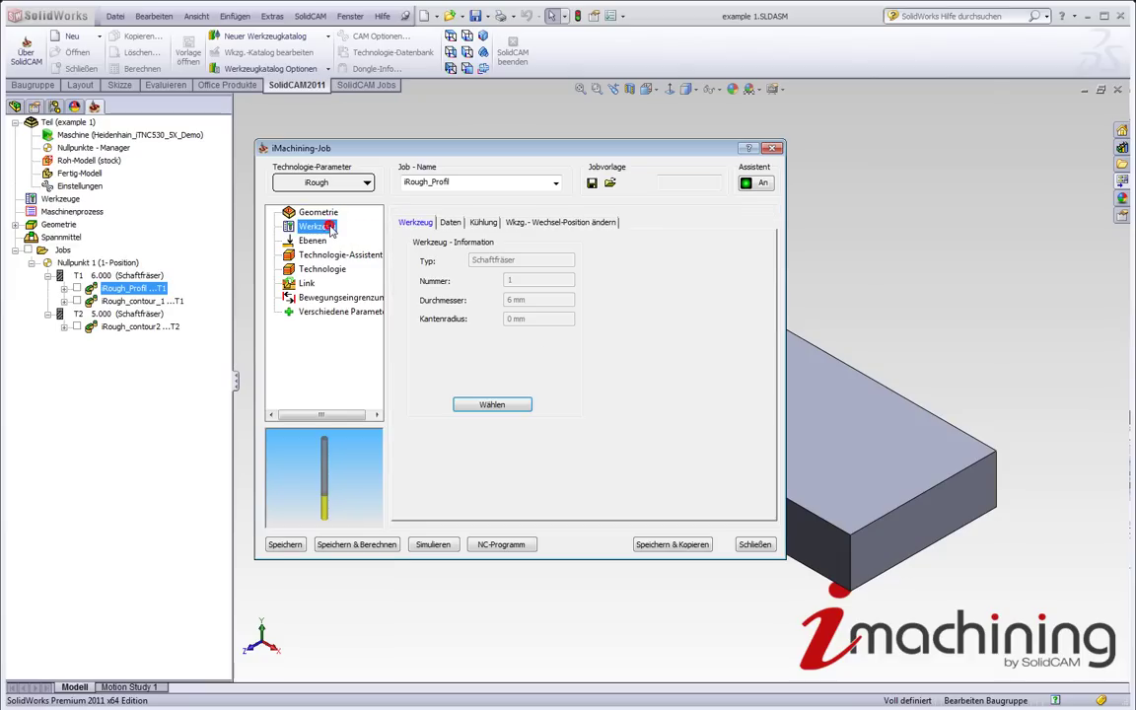
pyautogui.click(498, 405)
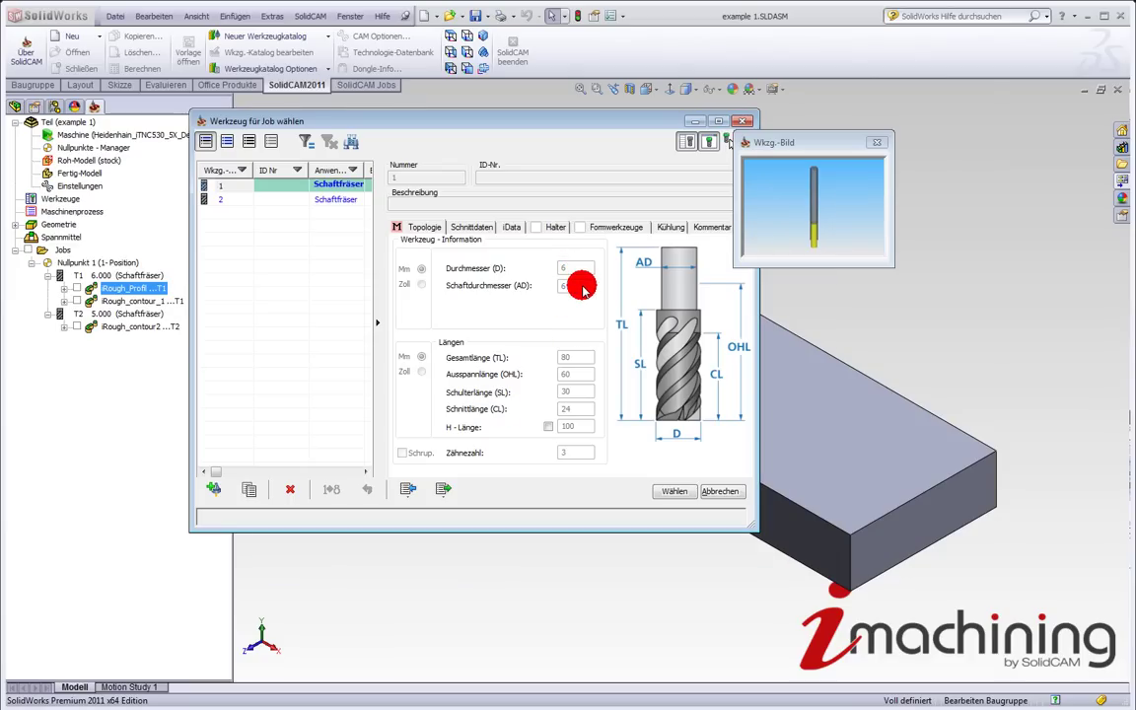
pyautogui.click(514, 228)
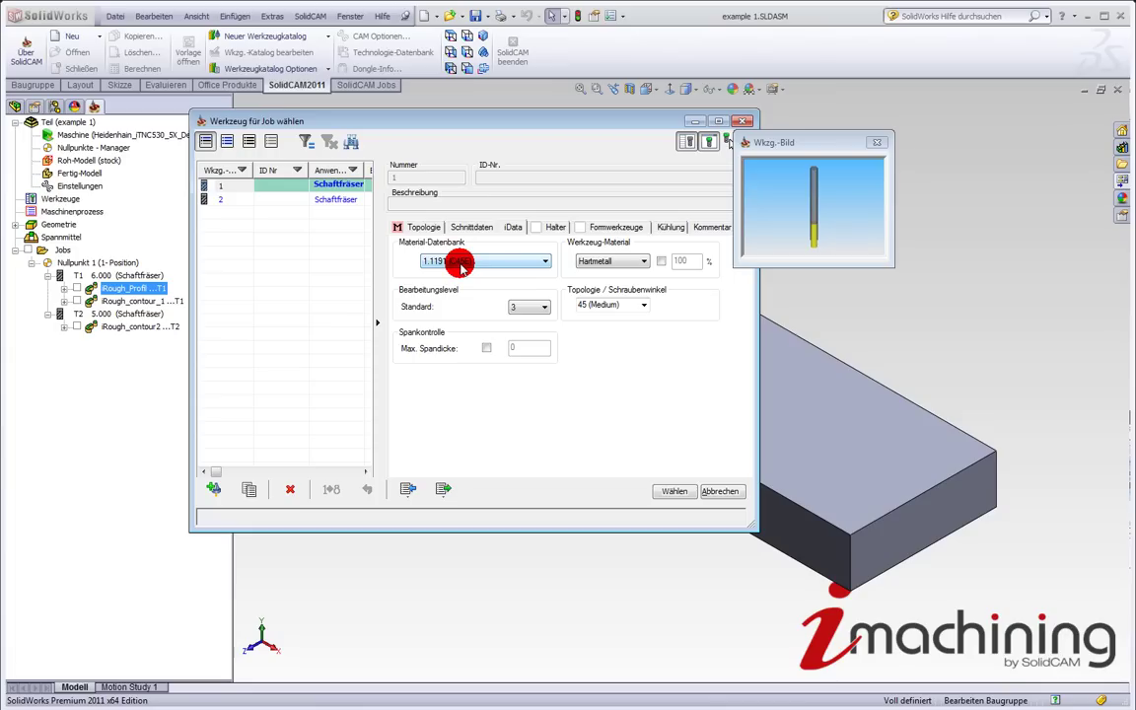
pyautogui.click(624, 264)
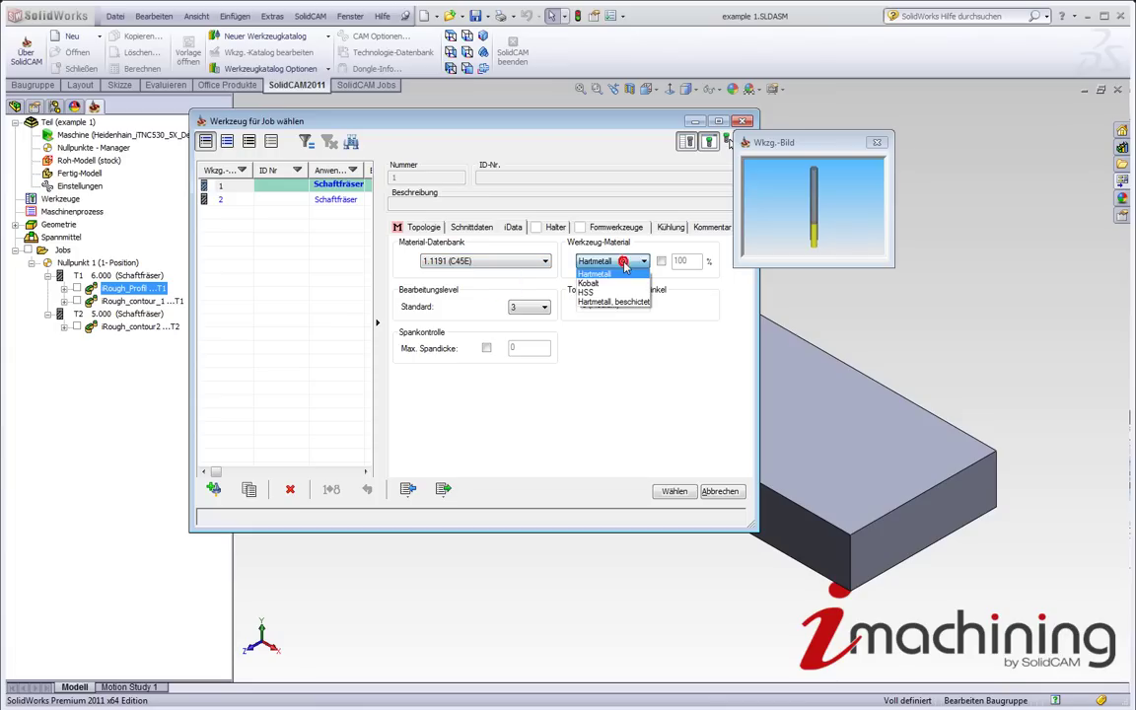
pyautogui.click(621, 270)
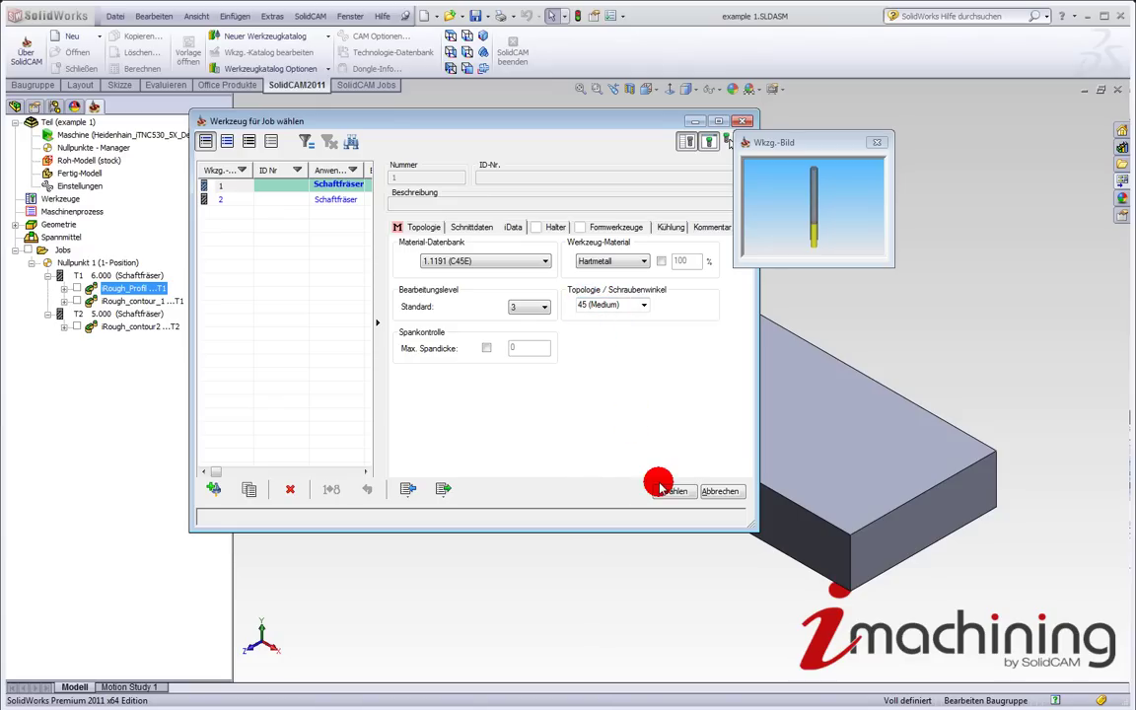
pyautogui.click(411, 227)
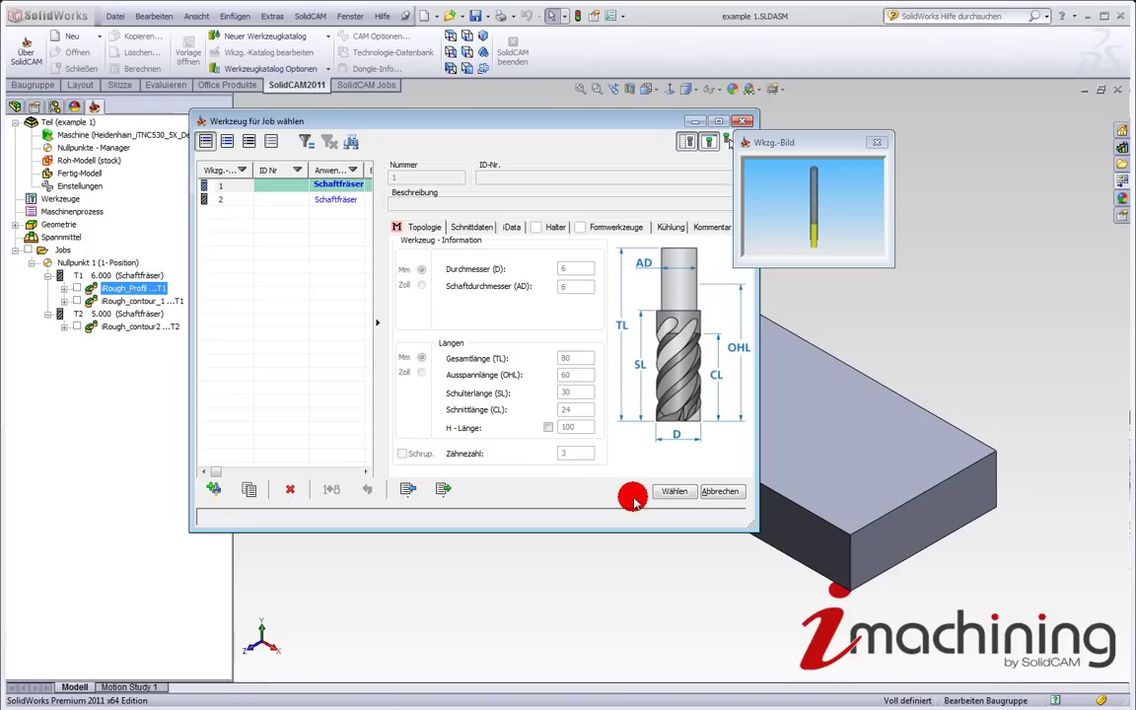
pyautogui.click(673, 490)
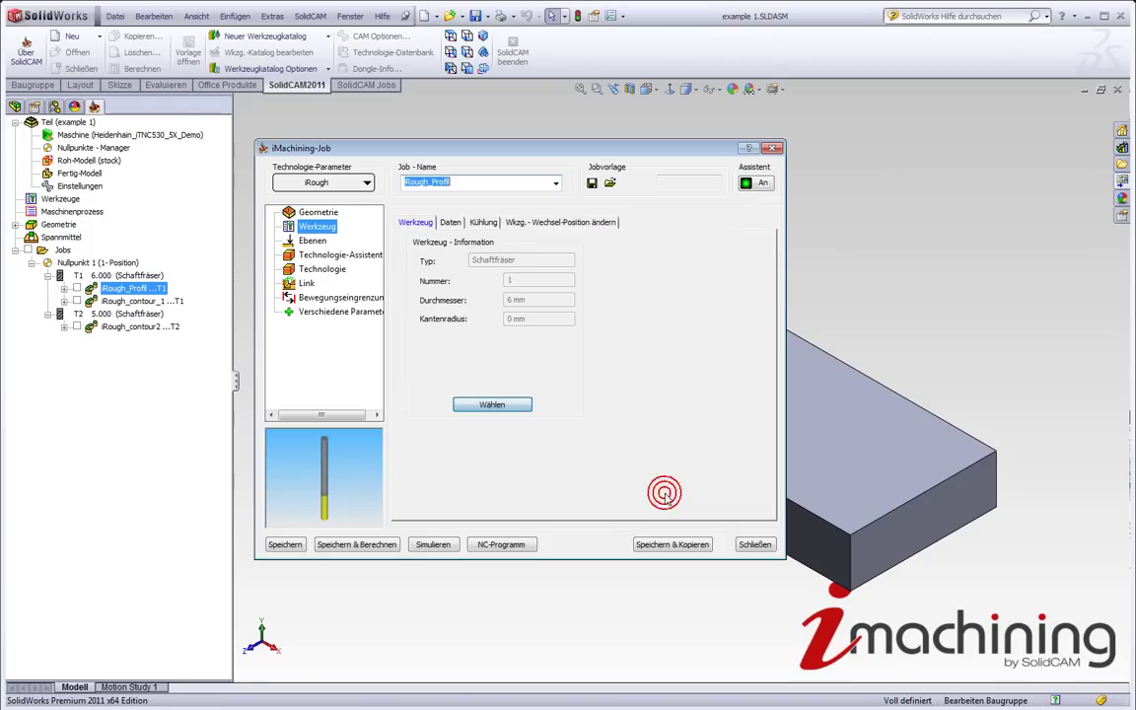
# - Review the job's machining levels, Technology Assistant cutting data and technology parameters, including the morphing-spiral control
pyautogui.click(311, 240)
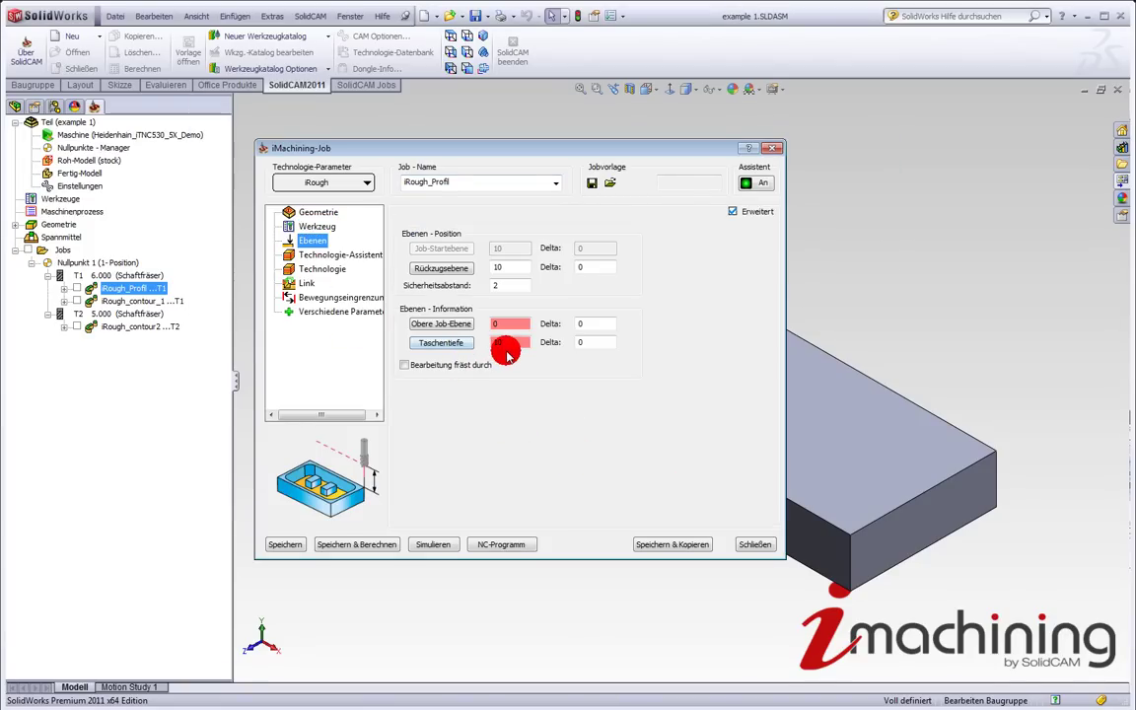
pyautogui.click(345, 256)
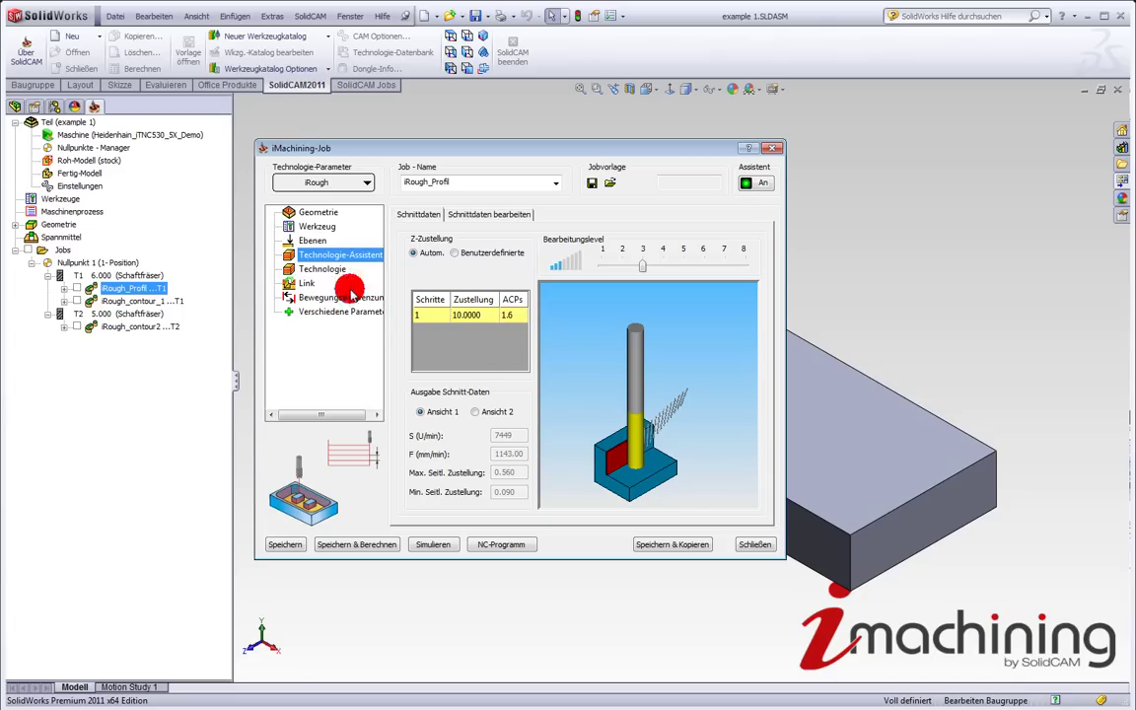
pyautogui.click(321, 270)
pyautogui.click(322, 274)
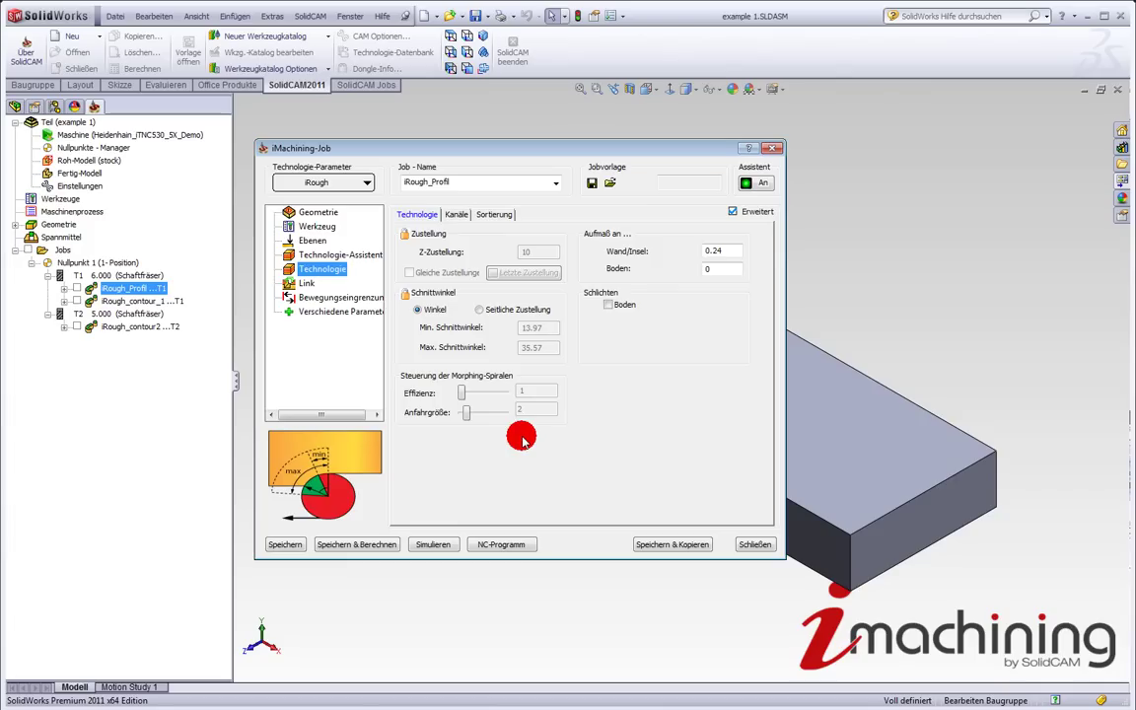
pyautogui.moveTo(419, 470)
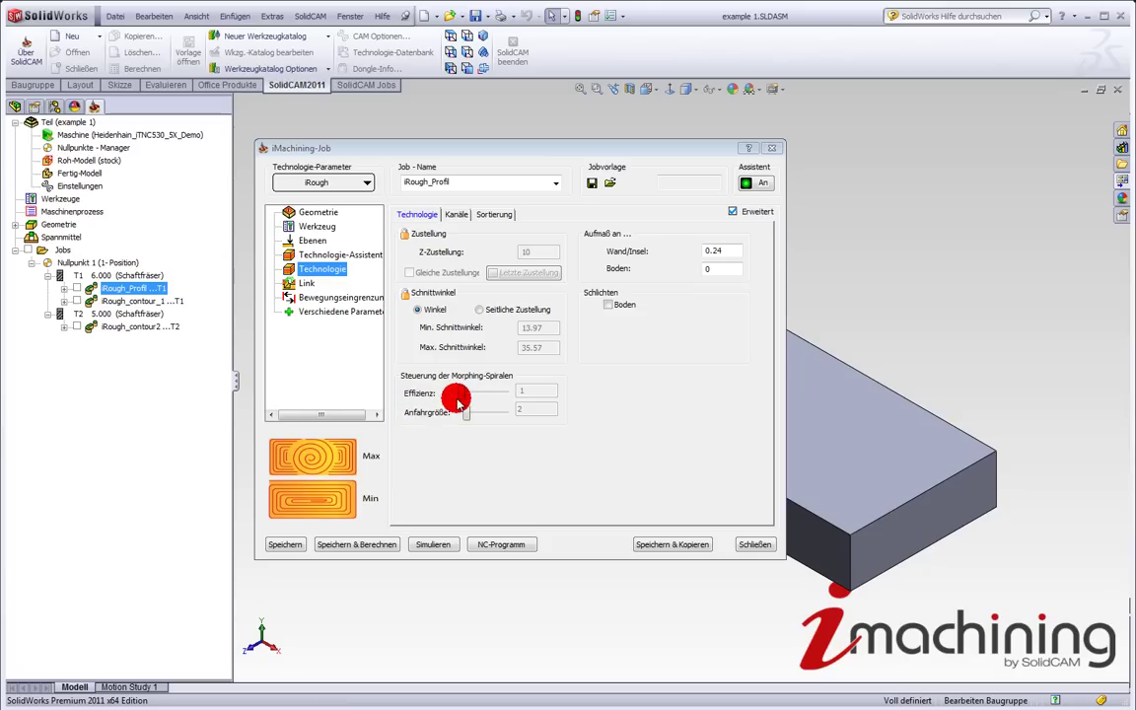
# - Simulate the iRough_Profil toolpath on the CAD model at reduced speed in a top view
pyautogui.click(433, 544)
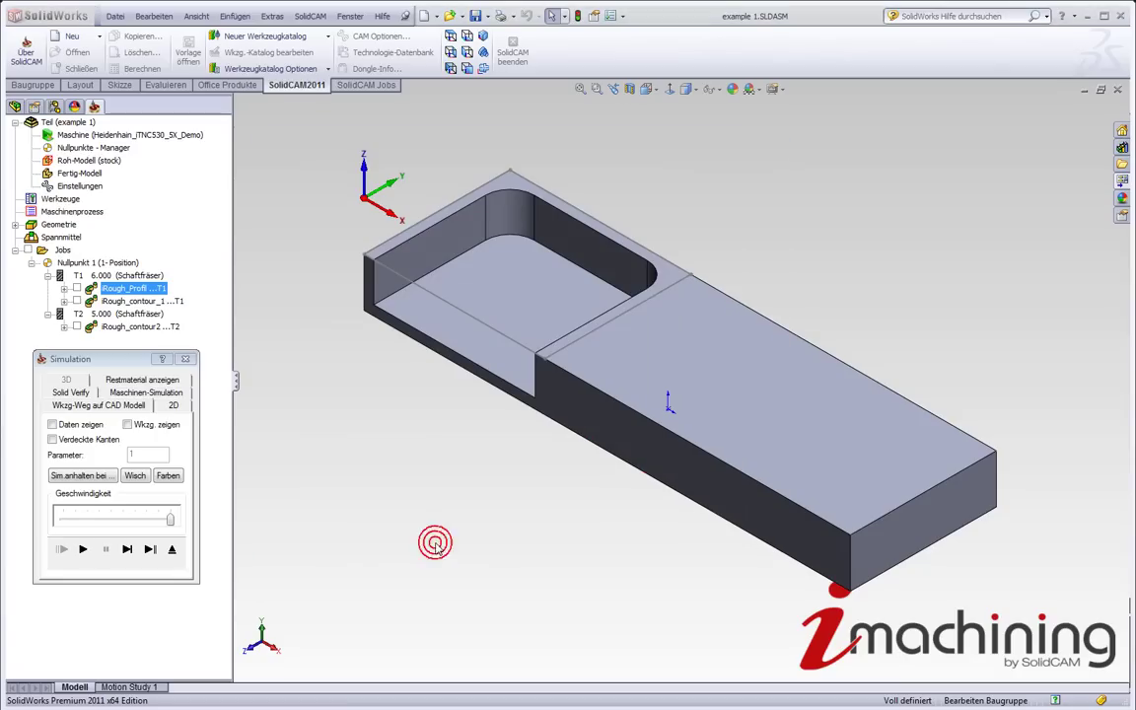
pyautogui.click(449, 36)
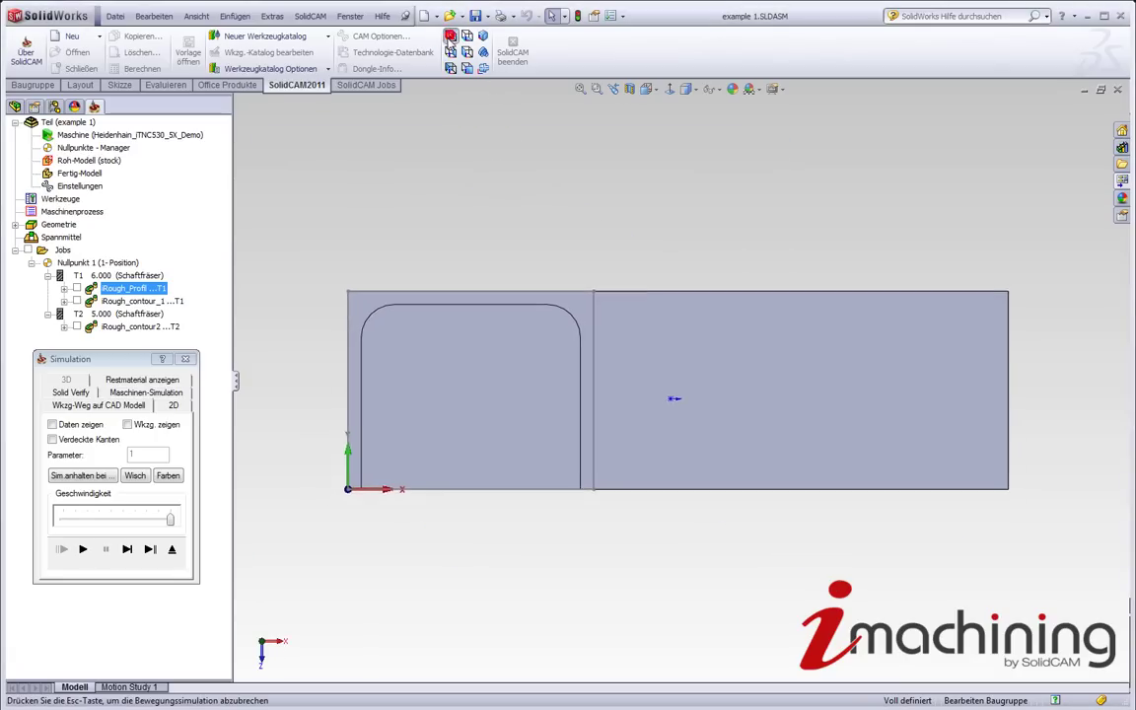
pyautogui.moveTo(170, 525); pyautogui.dragTo(139, 528)
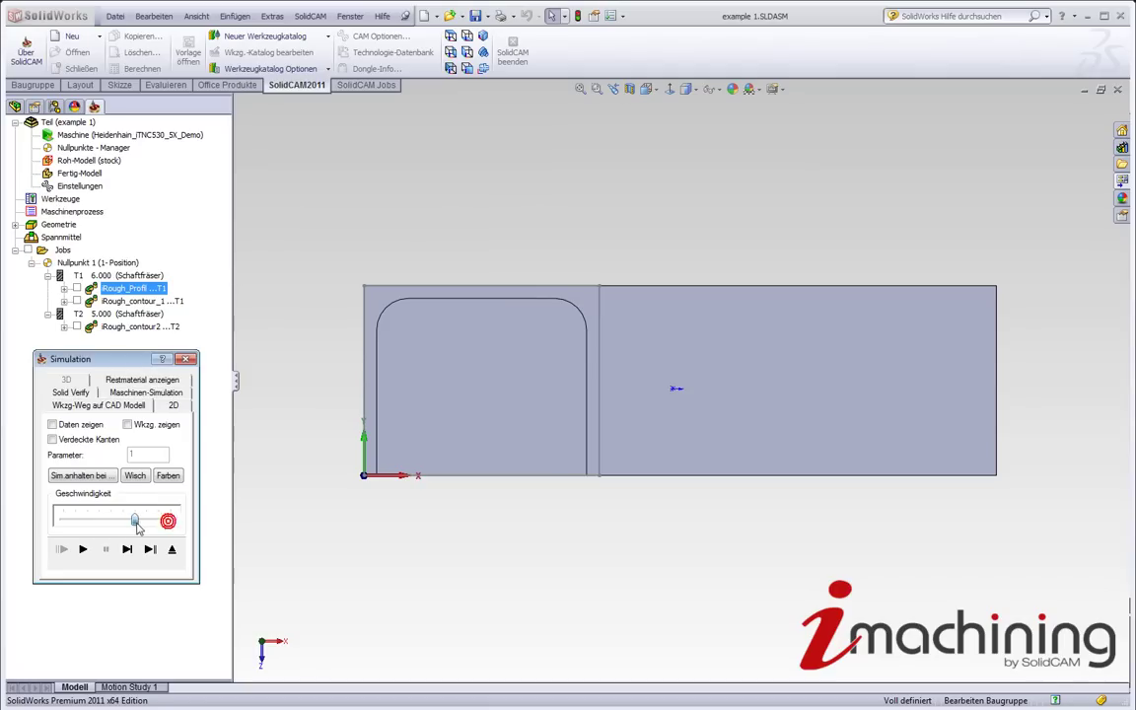
pyautogui.click(83, 548)
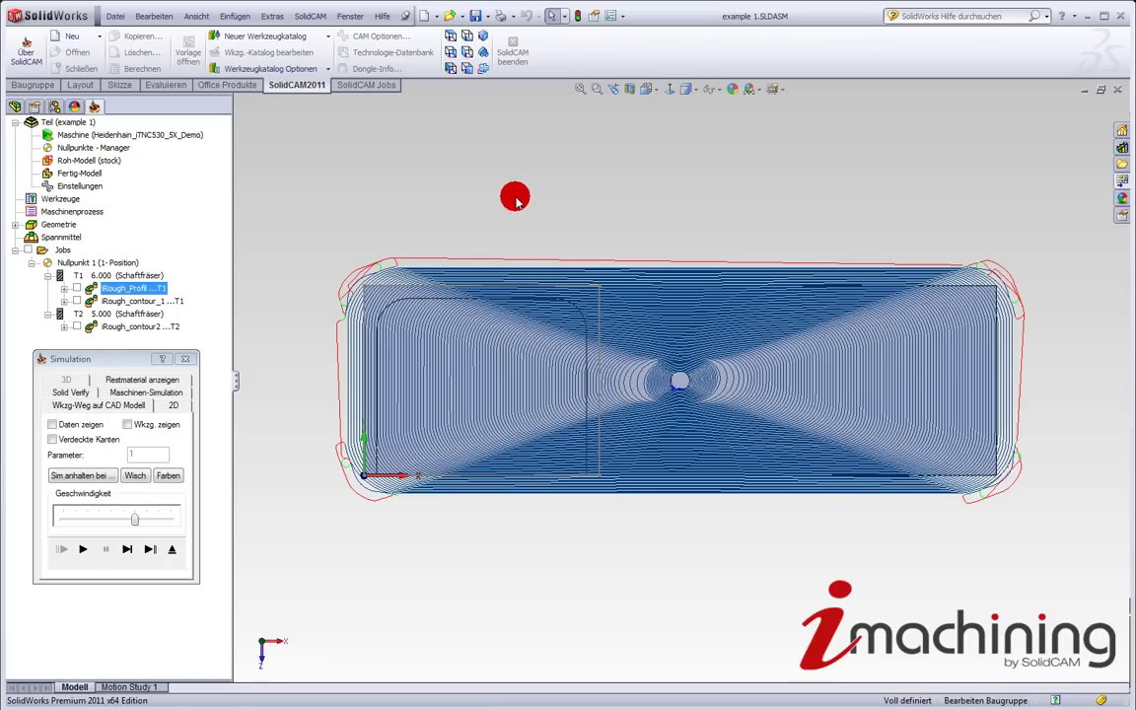
# - Examine the simulated morphing-spiral toolpath around the profile's corners, its outer edges and the central entry area
pyautogui.scroll(-2, 507, 213)
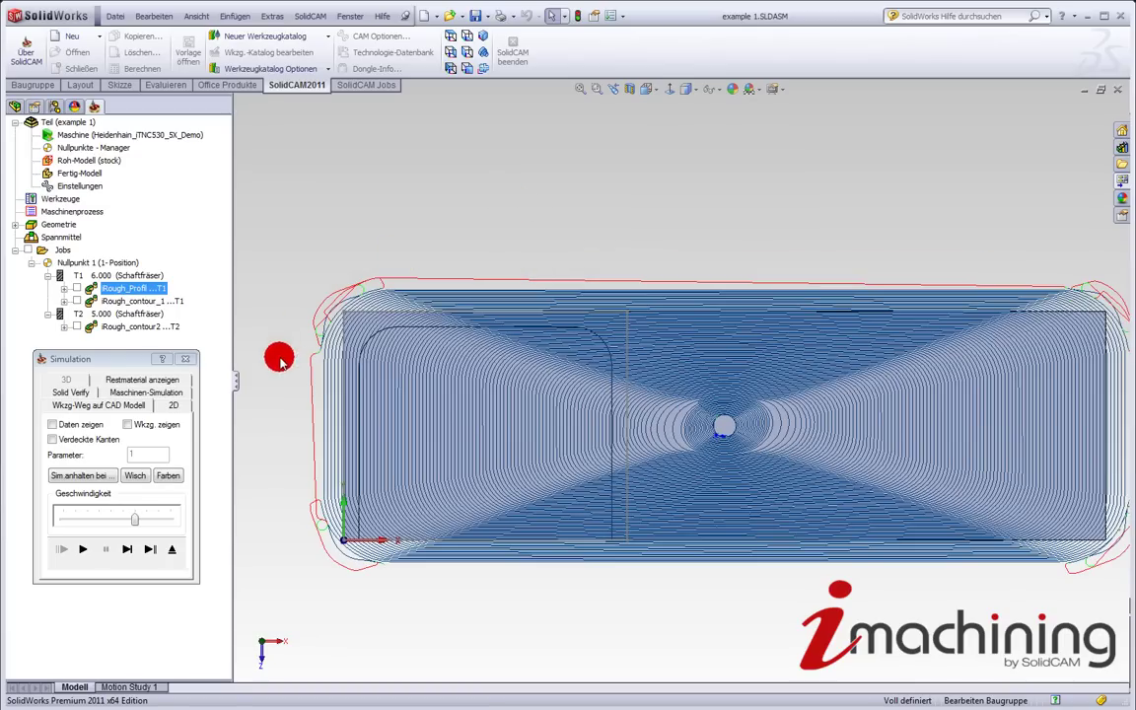
pyautogui.scroll(-3, 375, 360)
pyautogui.scroll(-1, 634, 217)
pyautogui.scroll(-1, 631, 232)
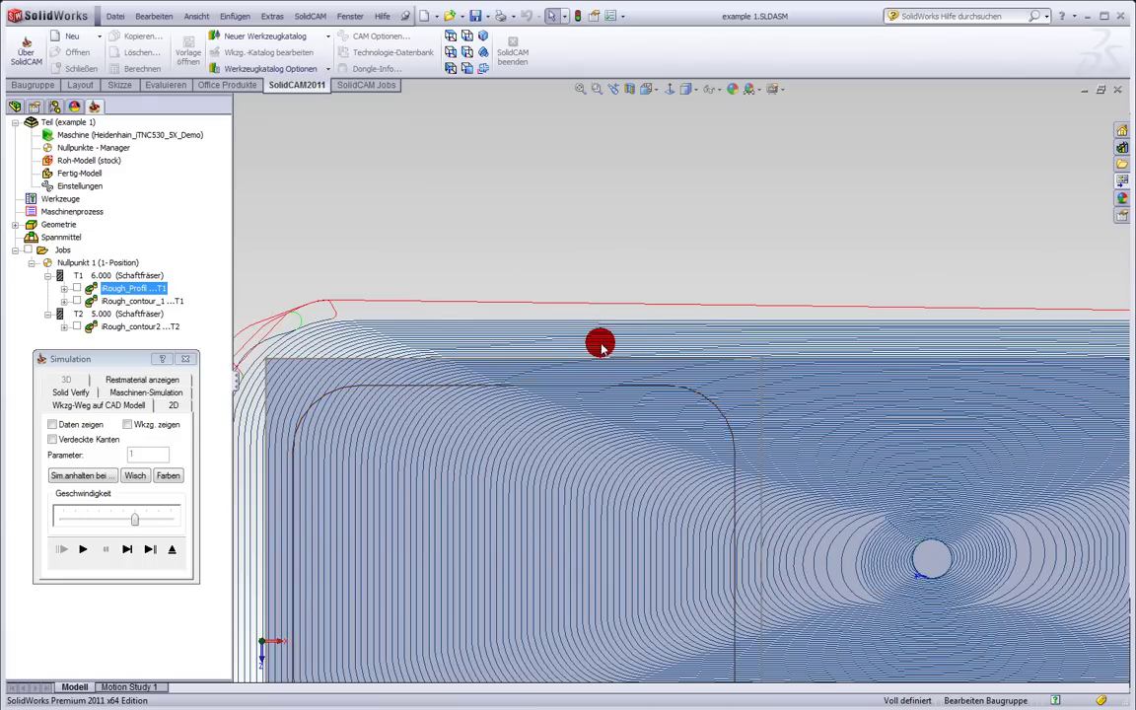
pyautogui.scroll(5, 590, 493)
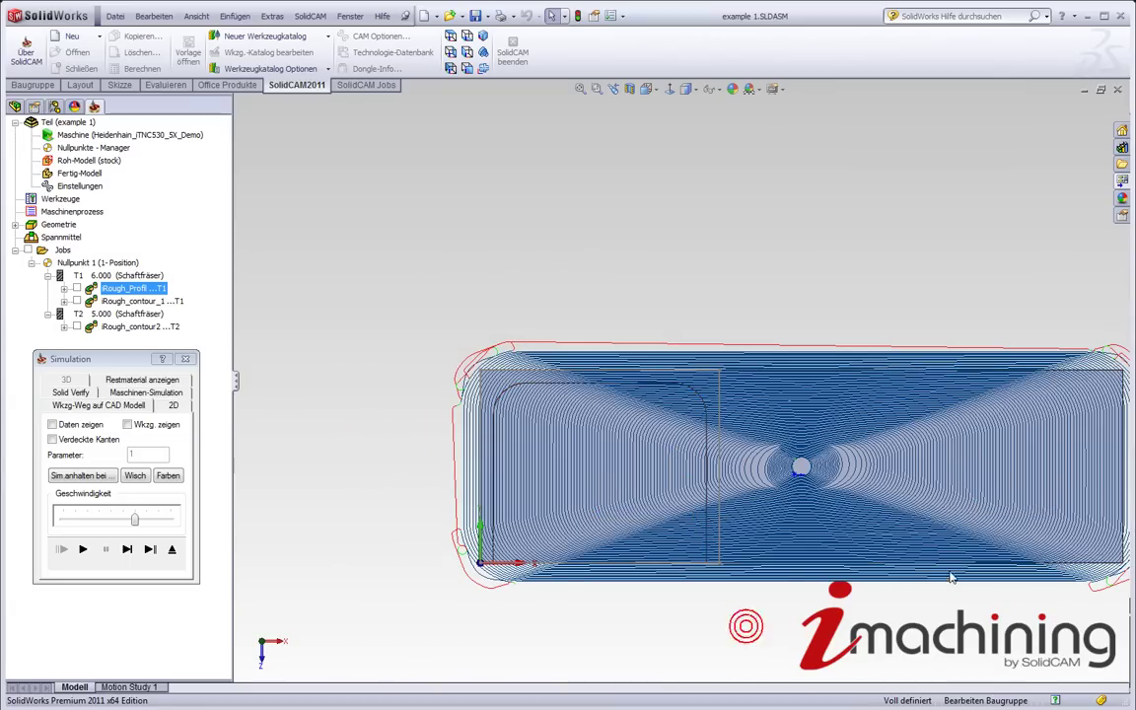
pyautogui.scroll(-2, 946, 581)
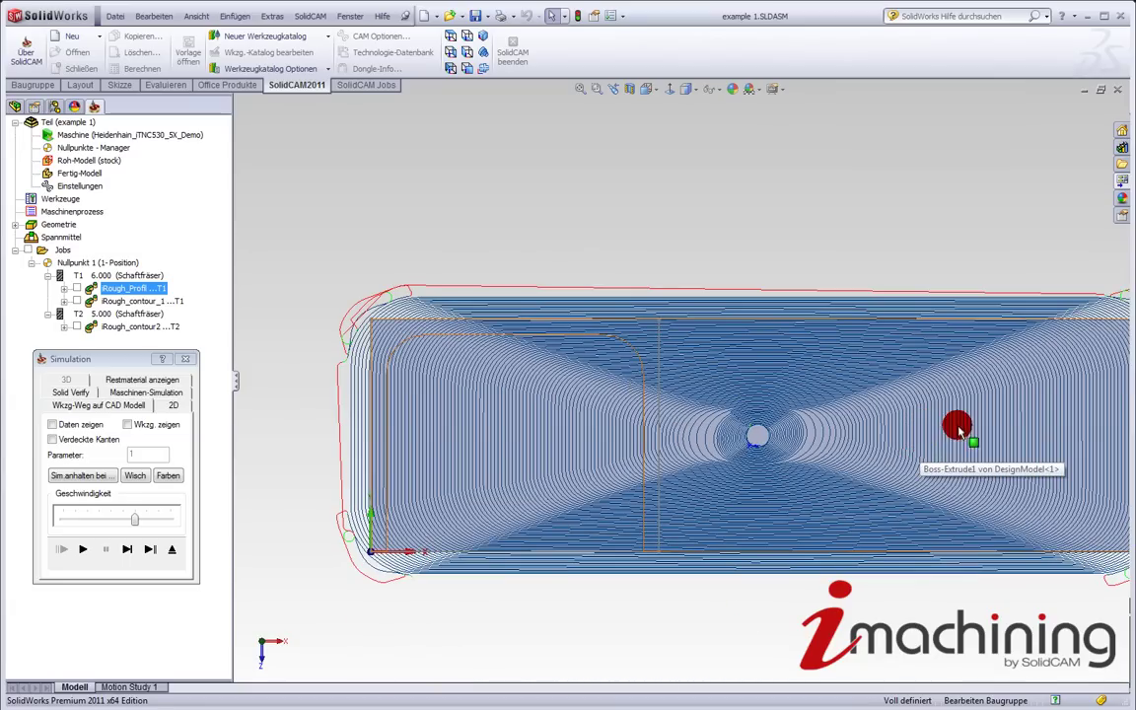
pyautogui.scroll(-1, 802, 573)
pyautogui.scroll(-1, 802, 572)
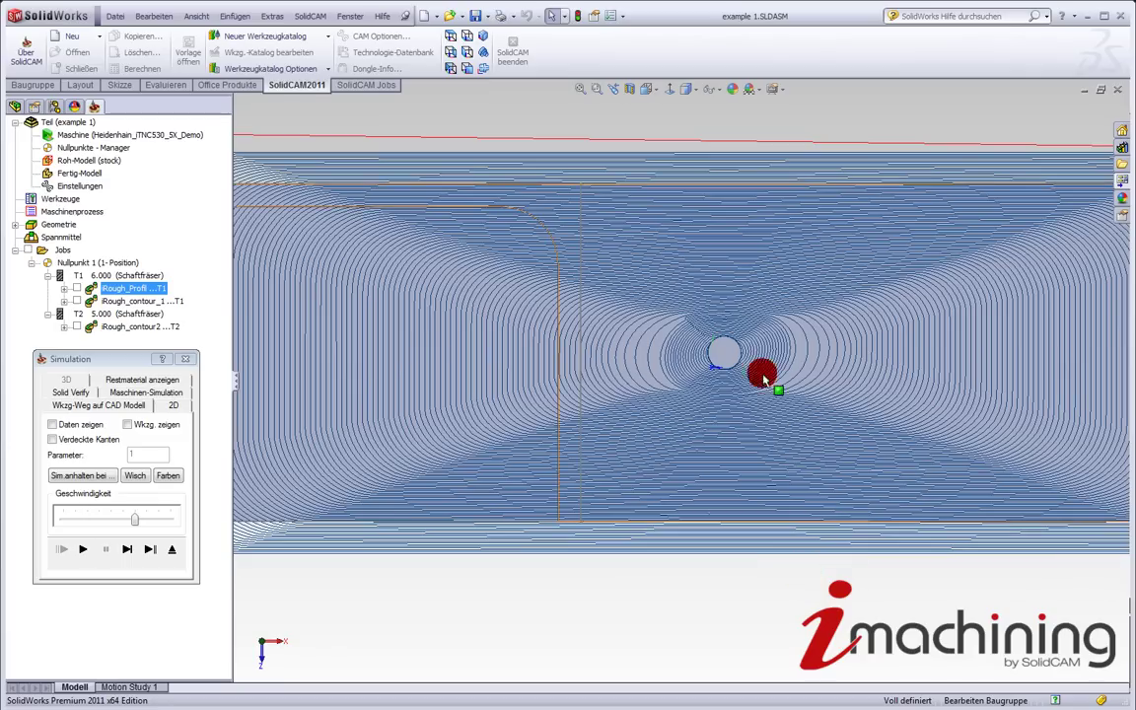
pyautogui.click(723, 251)
pyautogui.click(717, 487)
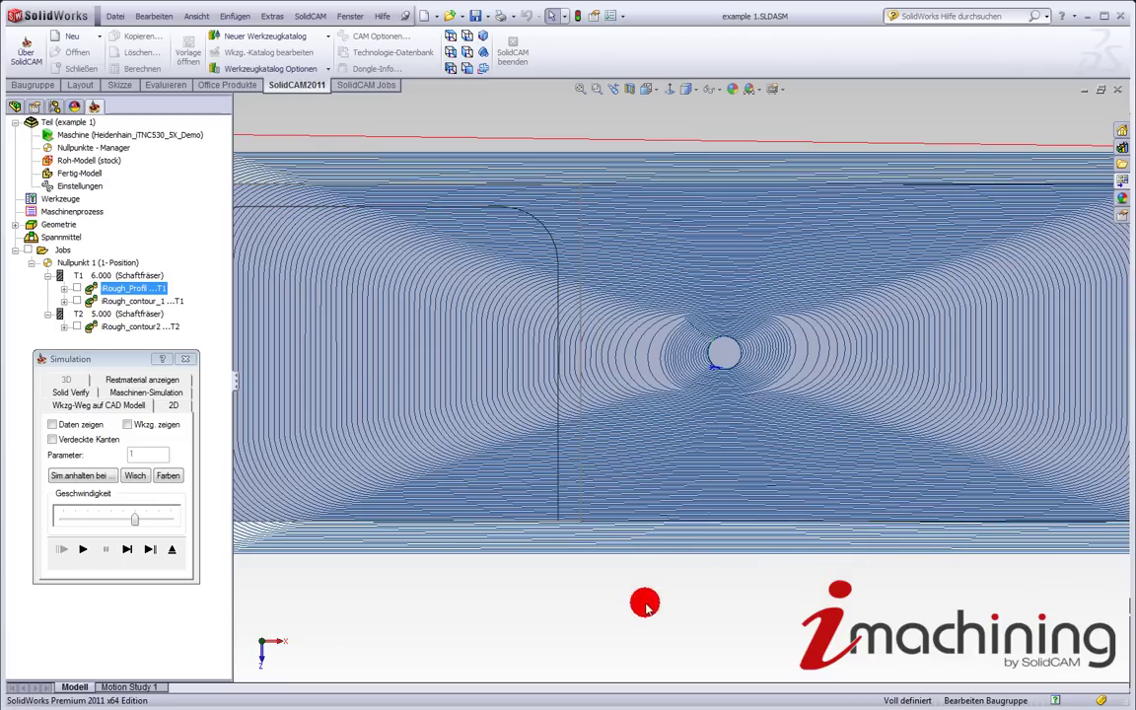
pyautogui.scroll(2, 646, 603)
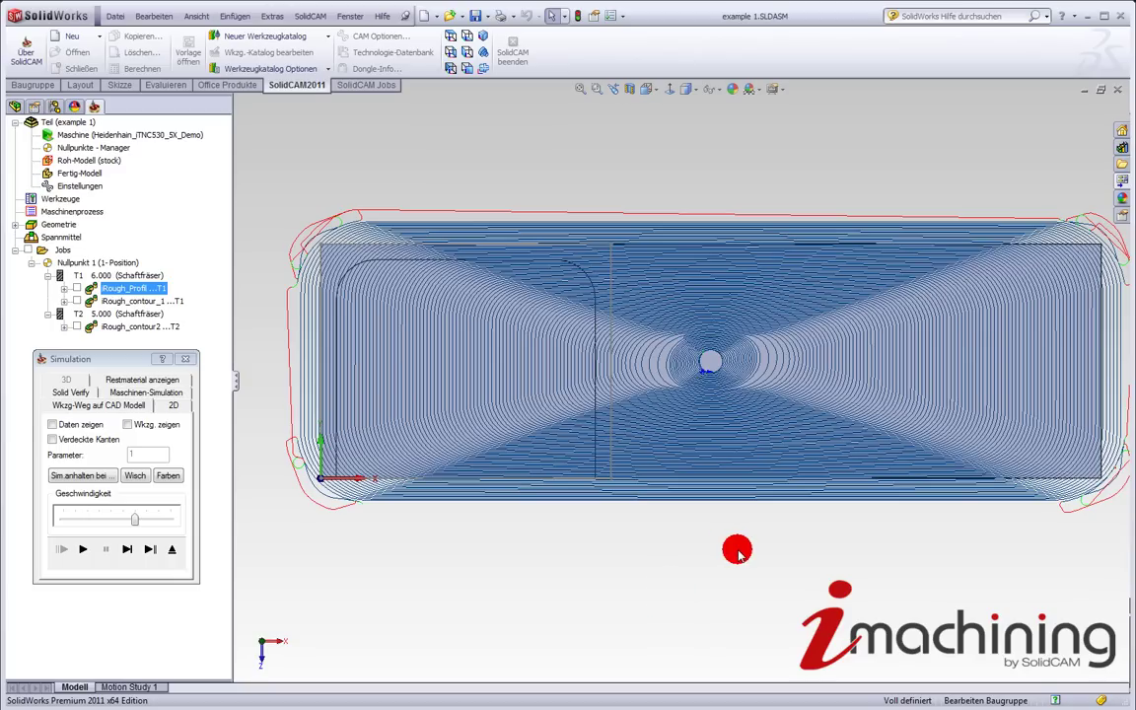
# - Show the simulation data to read the machining time, and exit the simulation
pyautogui.click(67, 426)
pyautogui.moveTo(96, 125); pyautogui.dragTo(146, 220)
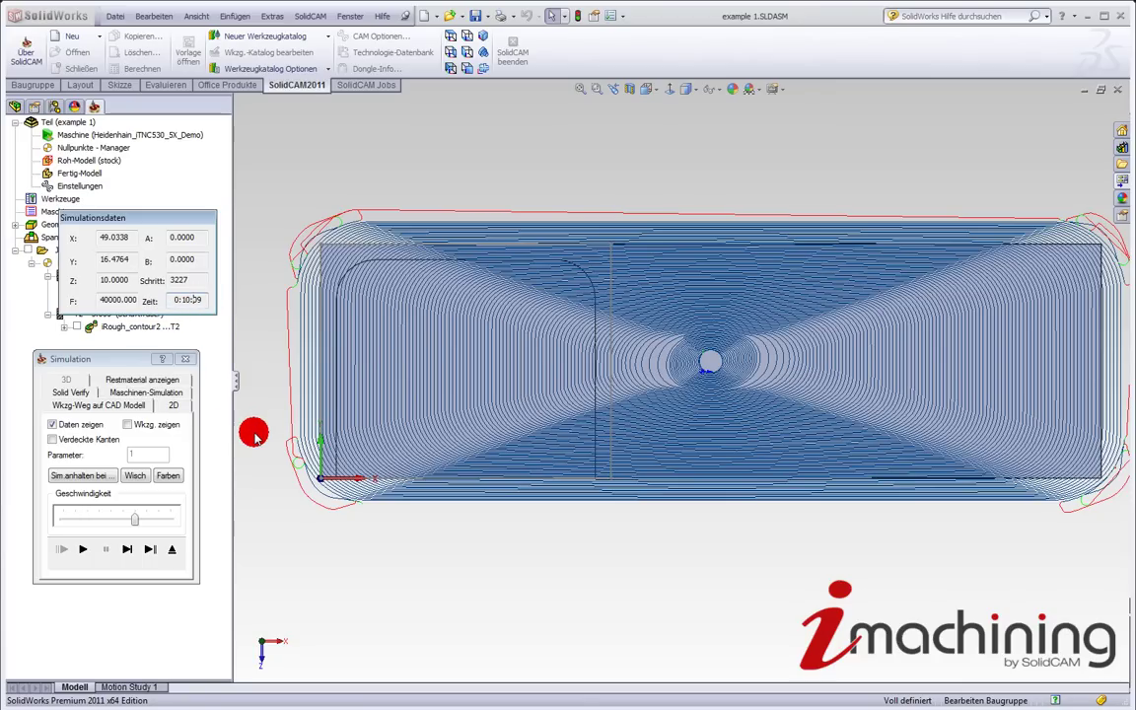
pyautogui.press('Escape')
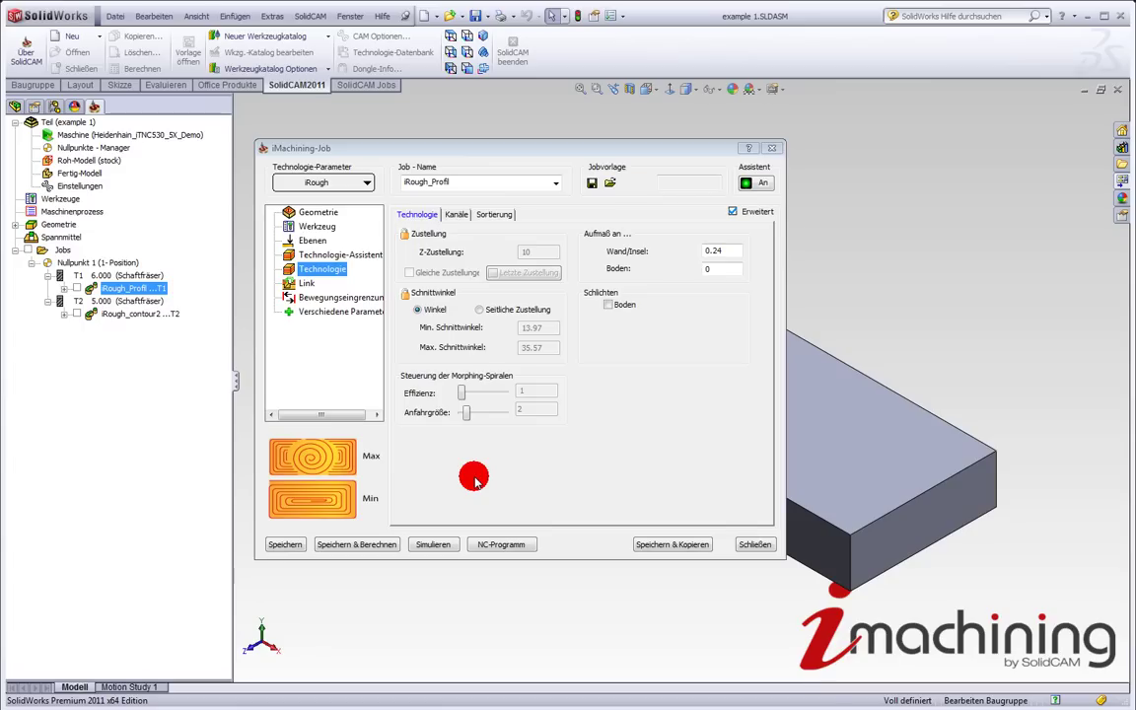
# - Save and copy the iRough_Profil job with recalculation, and set the copy's morphing-spiral efficiency (Effizienz) to 10
pyautogui.click(683, 548)
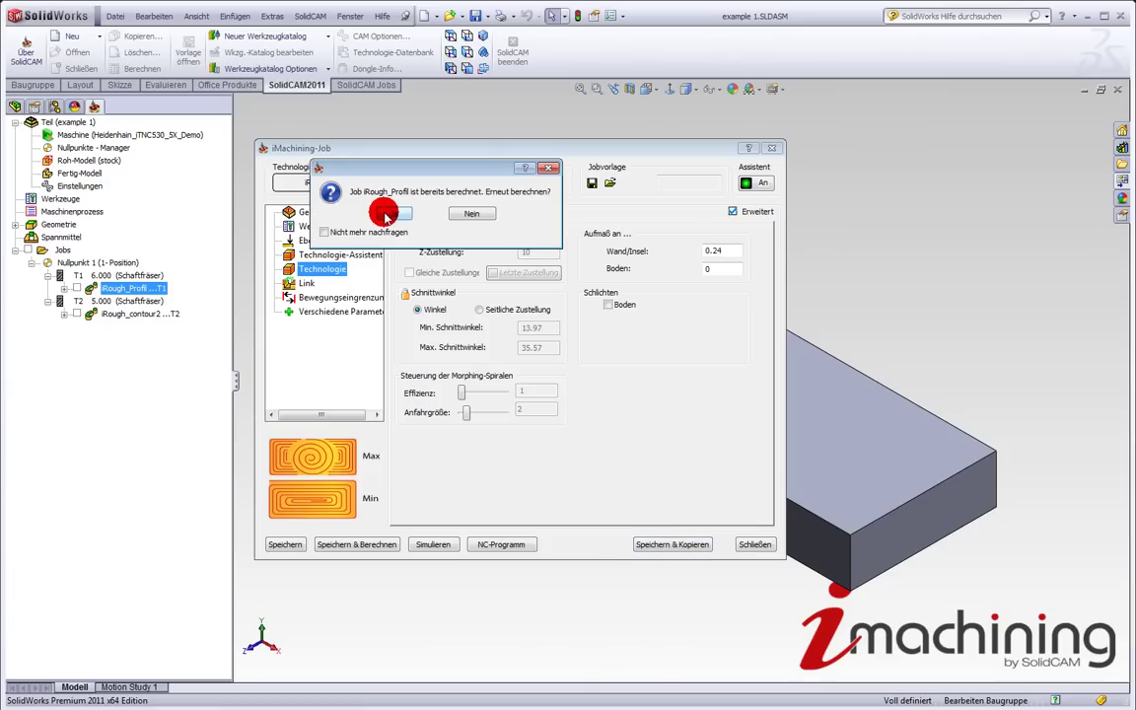
pyautogui.click(385, 215)
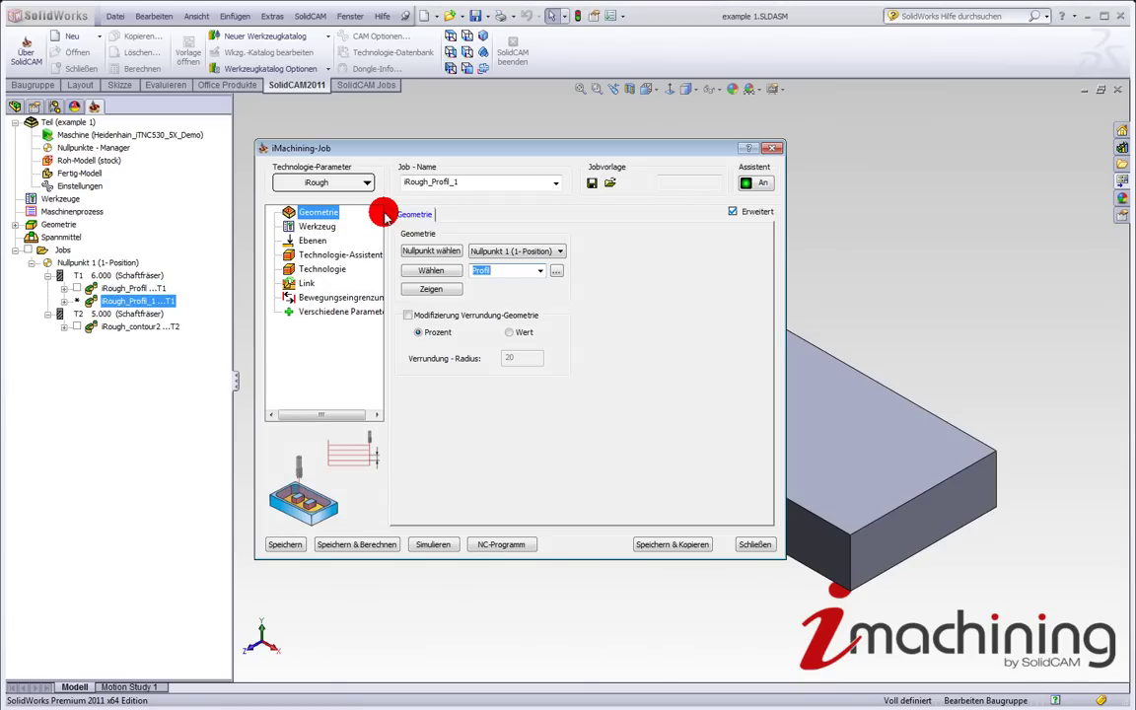
pyautogui.click(313, 269)
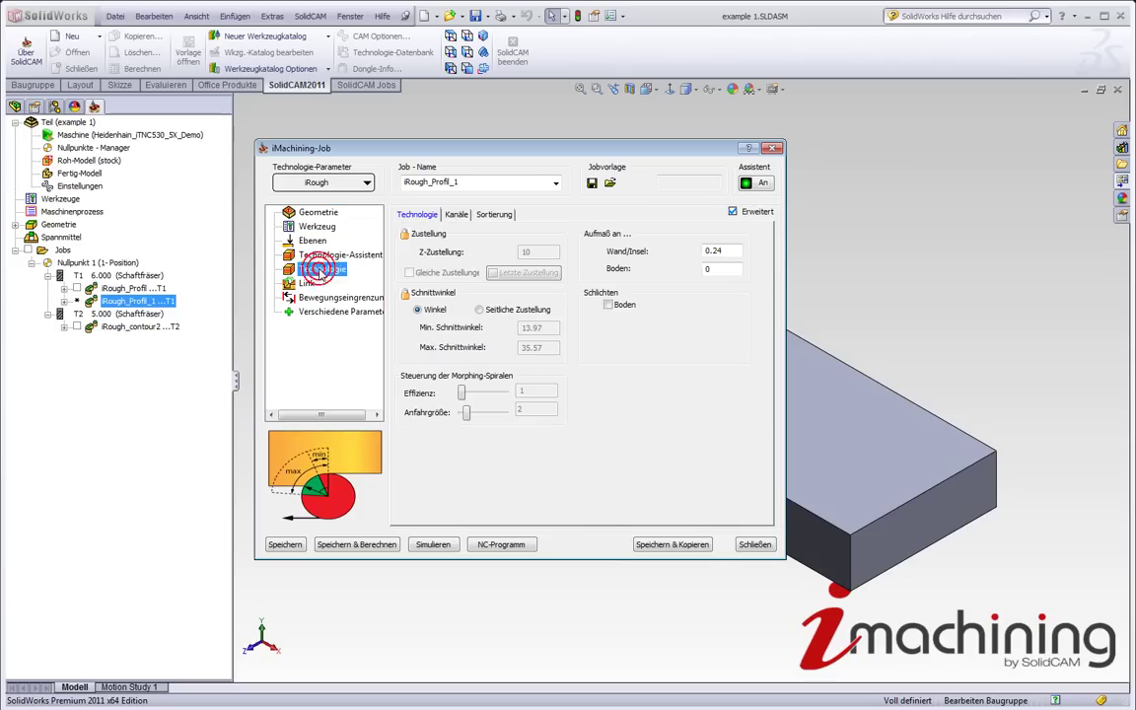
pyautogui.click(462, 393)
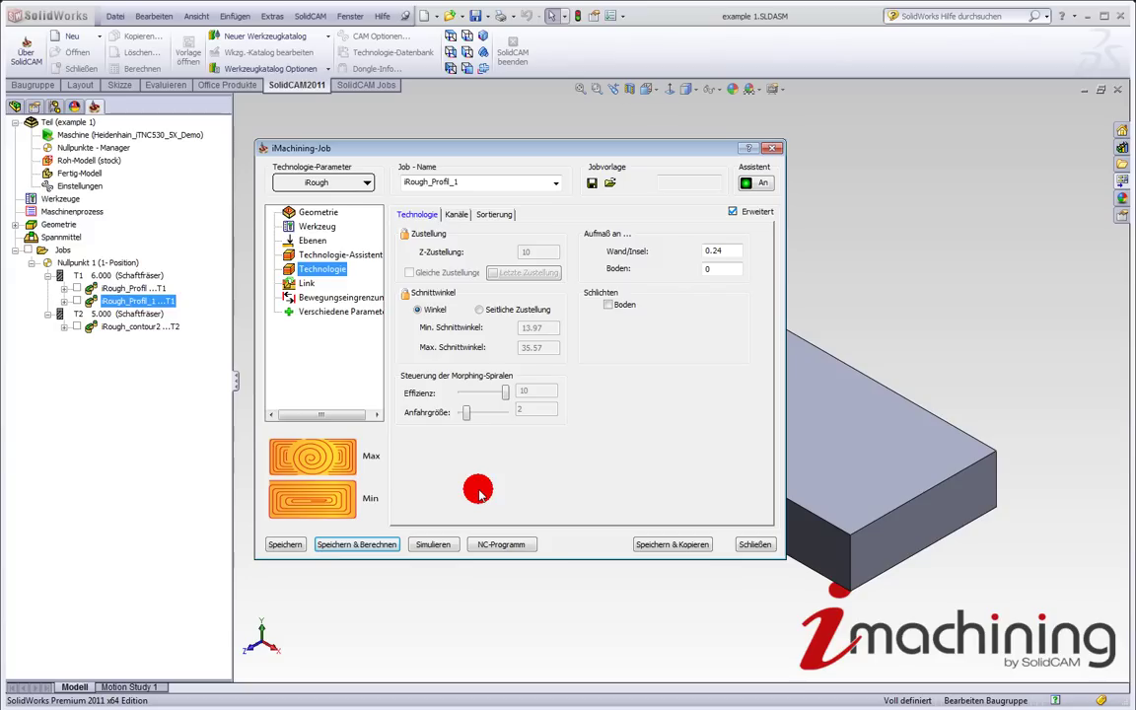
# - Simulate the iRough_Profil_1 toolpath on the CAD model in a top view, starting slowly and gradually raising the simulation speed
pyautogui.click(433, 544)
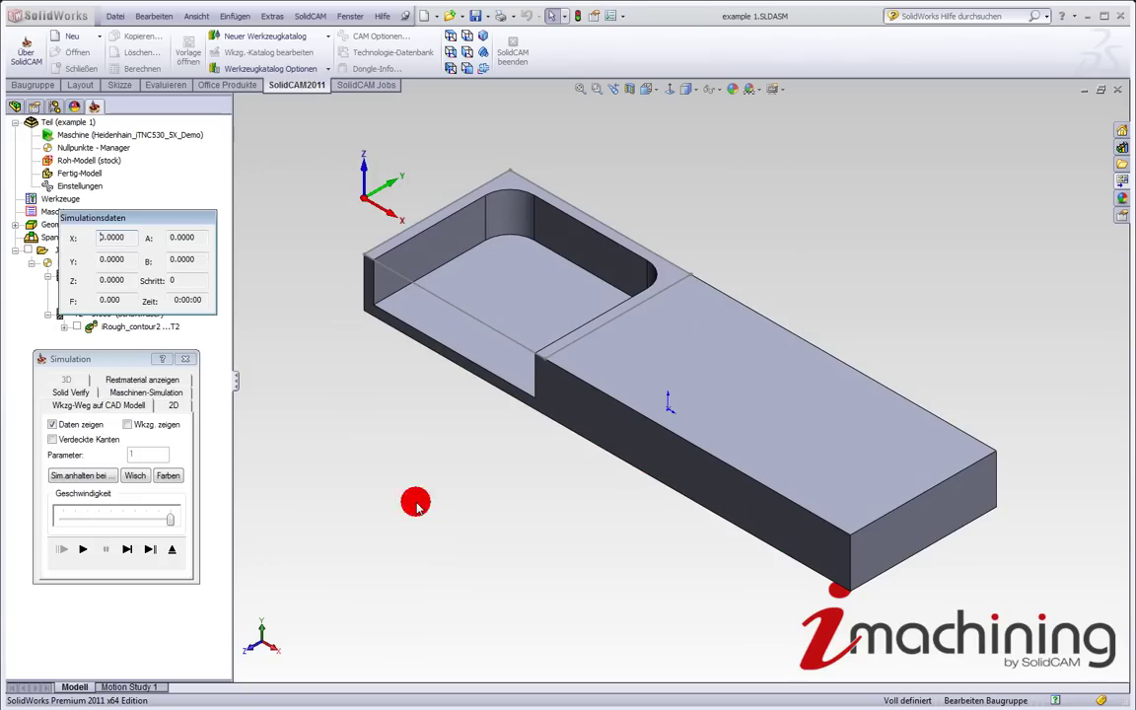
pyautogui.click(412, 41)
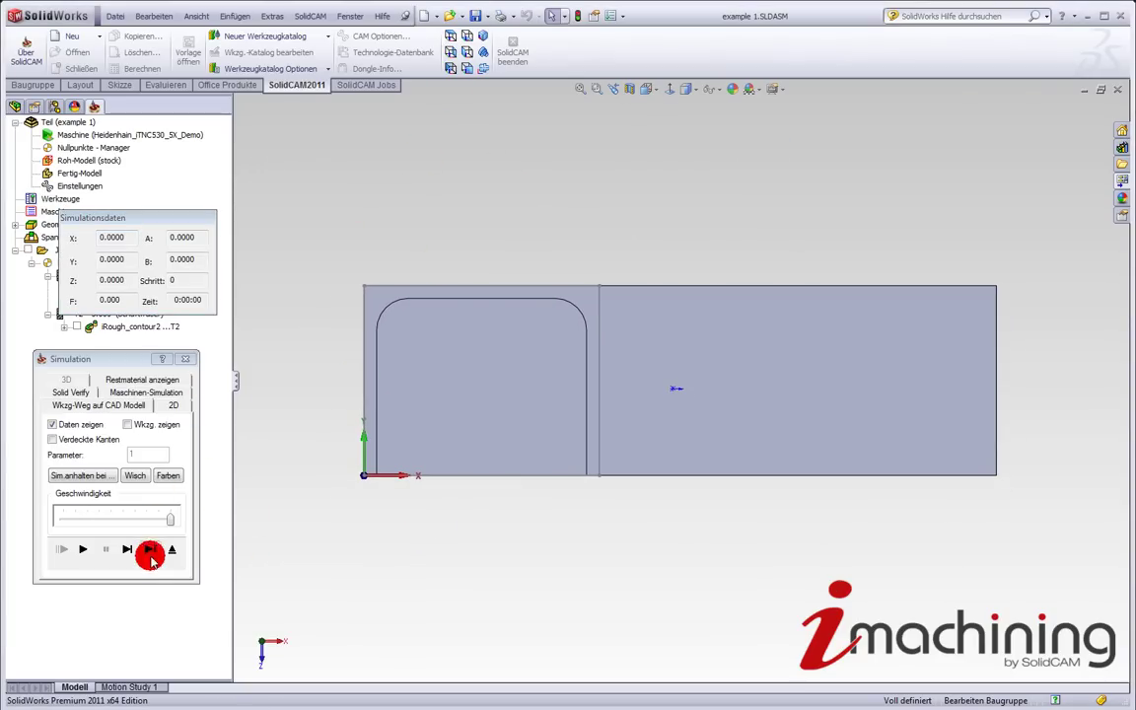
pyautogui.moveTo(170, 519); pyautogui.dragTo(148, 521)
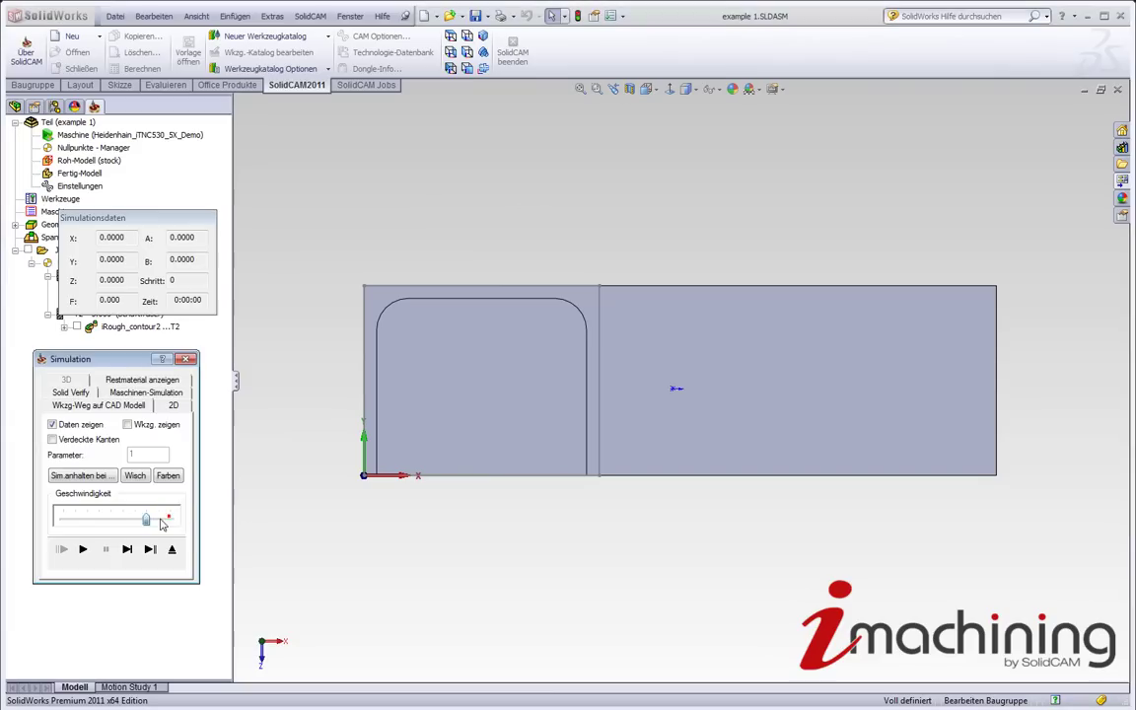
pyautogui.click(83, 549)
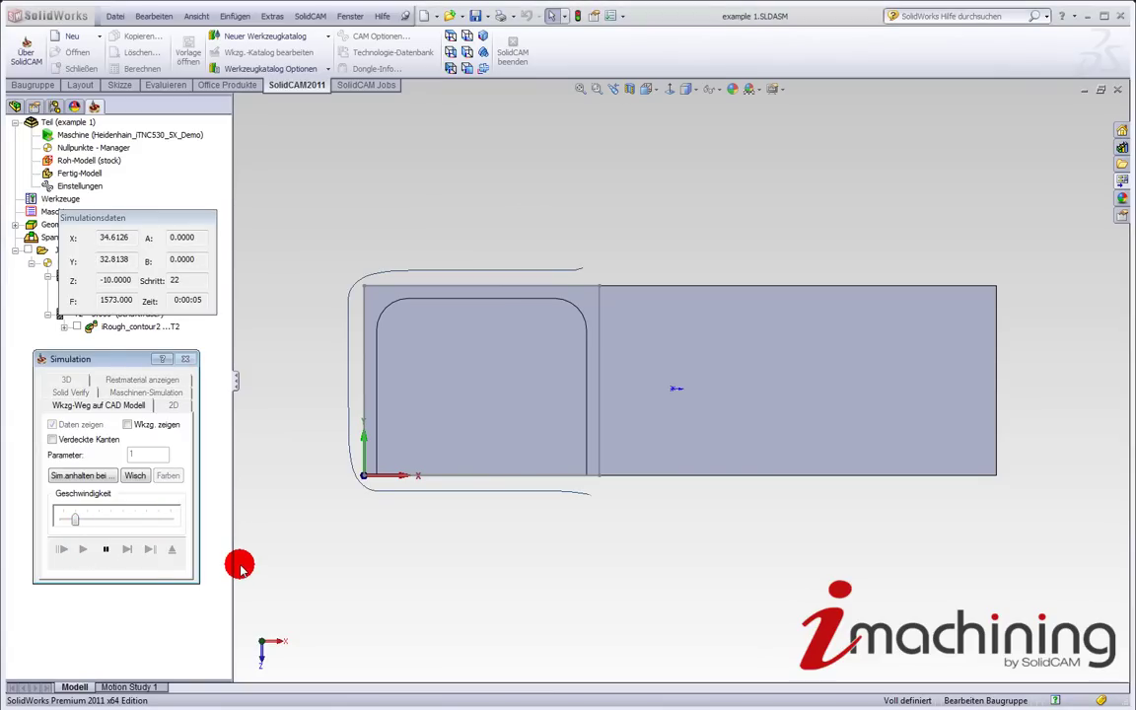
pyautogui.moveTo(108, 524); pyautogui.dragTo(110, 520)
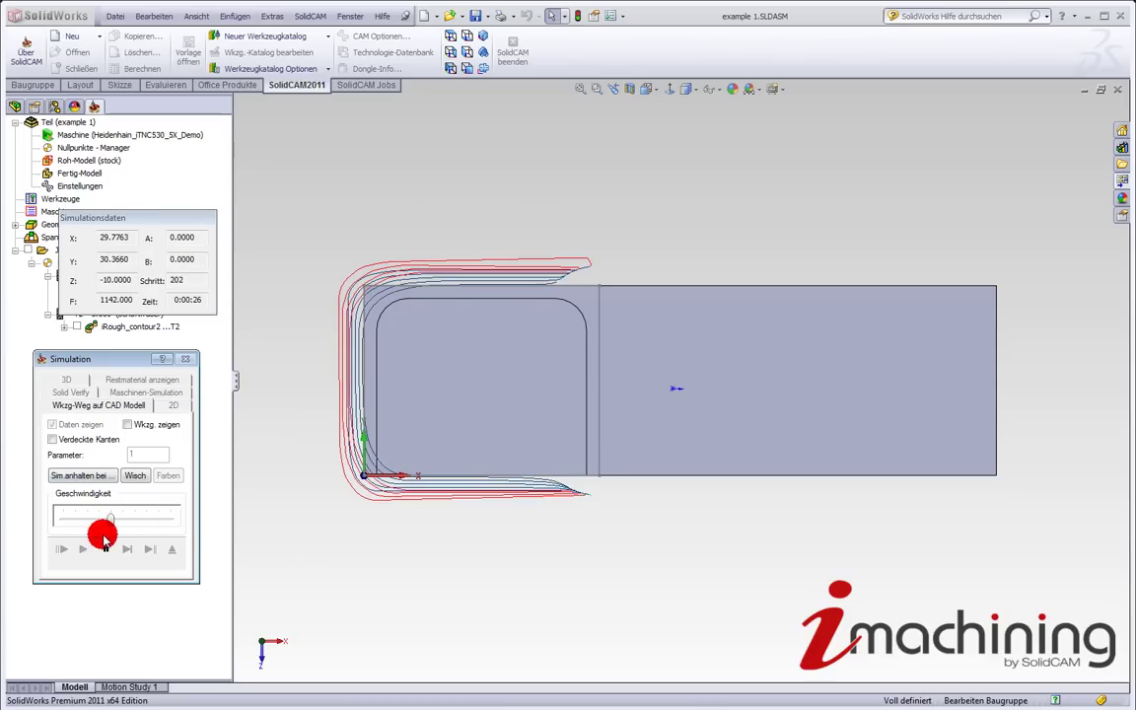
pyautogui.moveTo(137, 529)
pyautogui.mouseDown()
pyautogui.moveTo(150, 527)
pyautogui.moveTo(134, 524)
pyautogui.mouseUp()
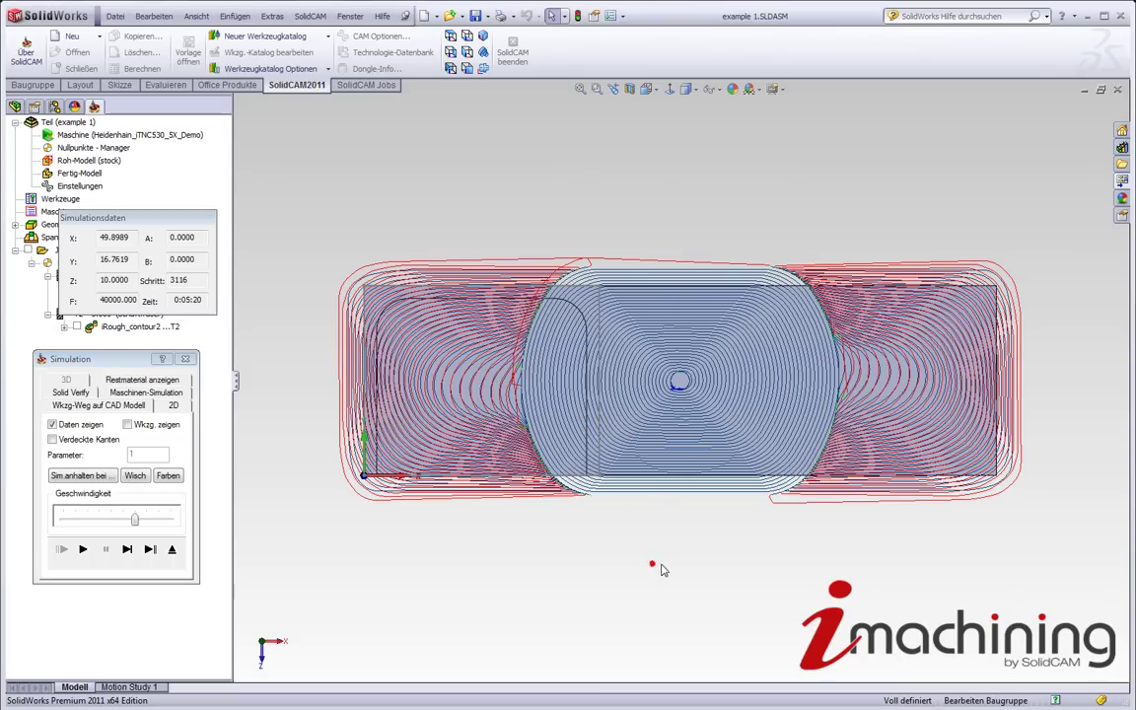
pyautogui.scroll(-2, 680, 559)
pyautogui.keyDown('ctrl'); pyautogui.moveTo(681, 559); pyautogui.dragTo(675, 606, button='middle'); pyautogui.keyUp('ctrl')
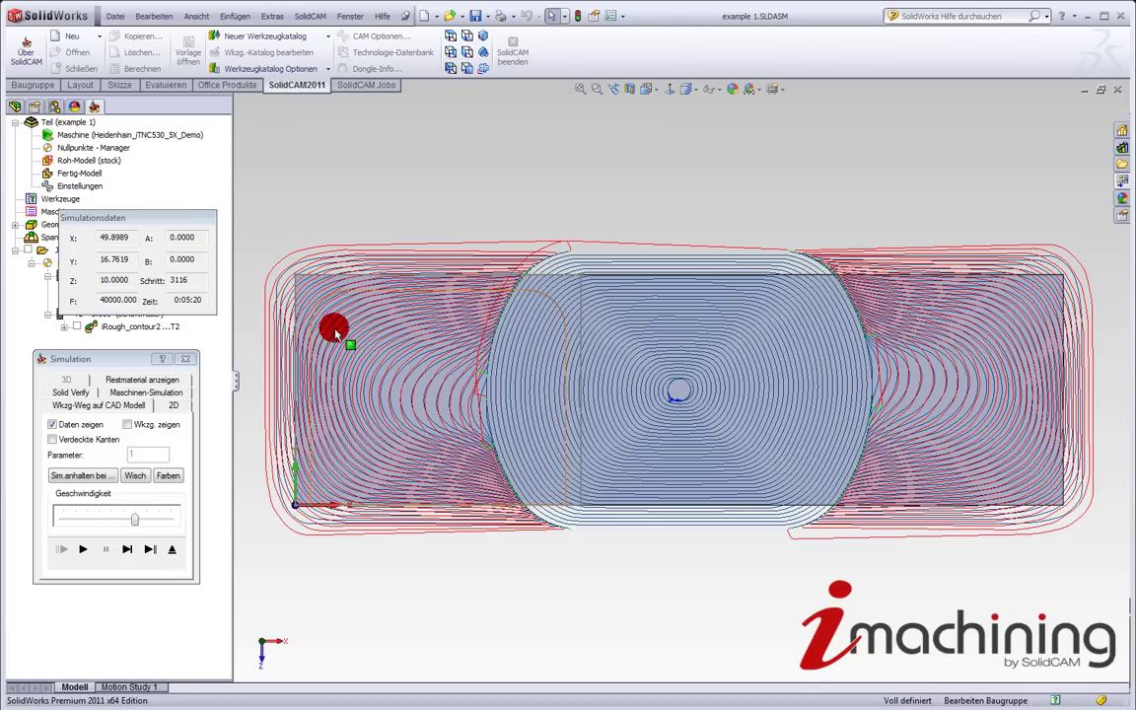
# - Move the simulation data clear of the job list and simulate iRough_Profil and iRough_Profil_1 in turn to compare toolpaths and machining times
pyautogui.moveTo(173, 220); pyautogui.dragTo(207, 157)
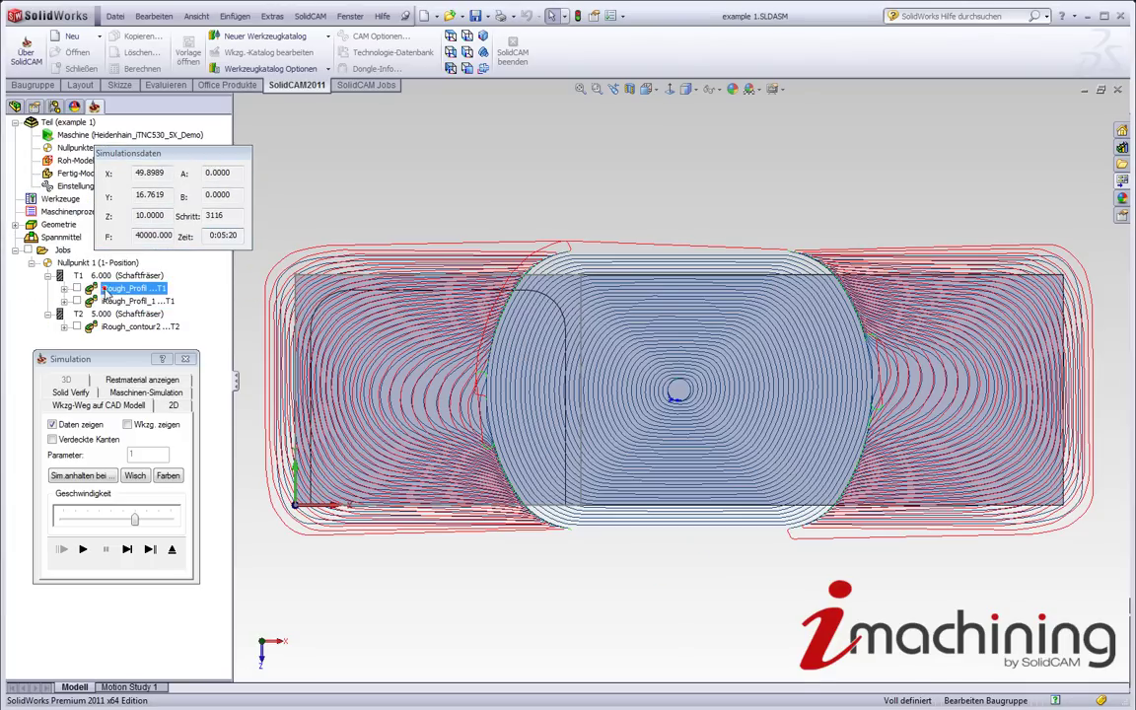
pyautogui.click(83, 549)
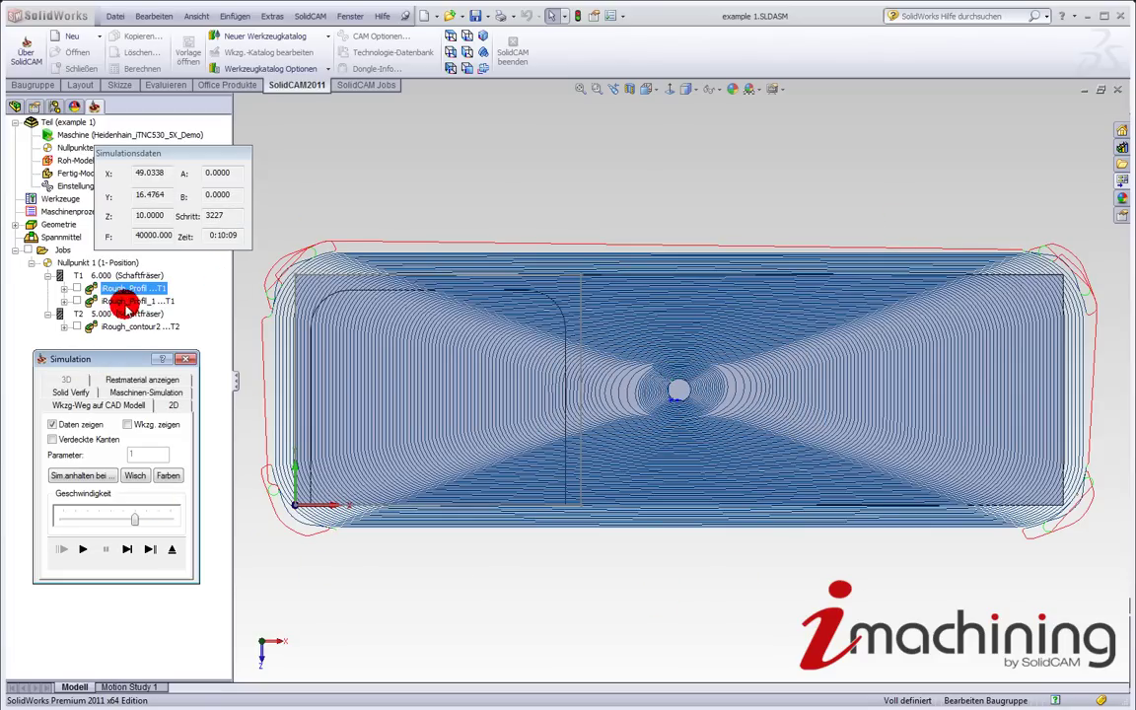
pyautogui.click(124, 302)
pyautogui.click(83, 548)
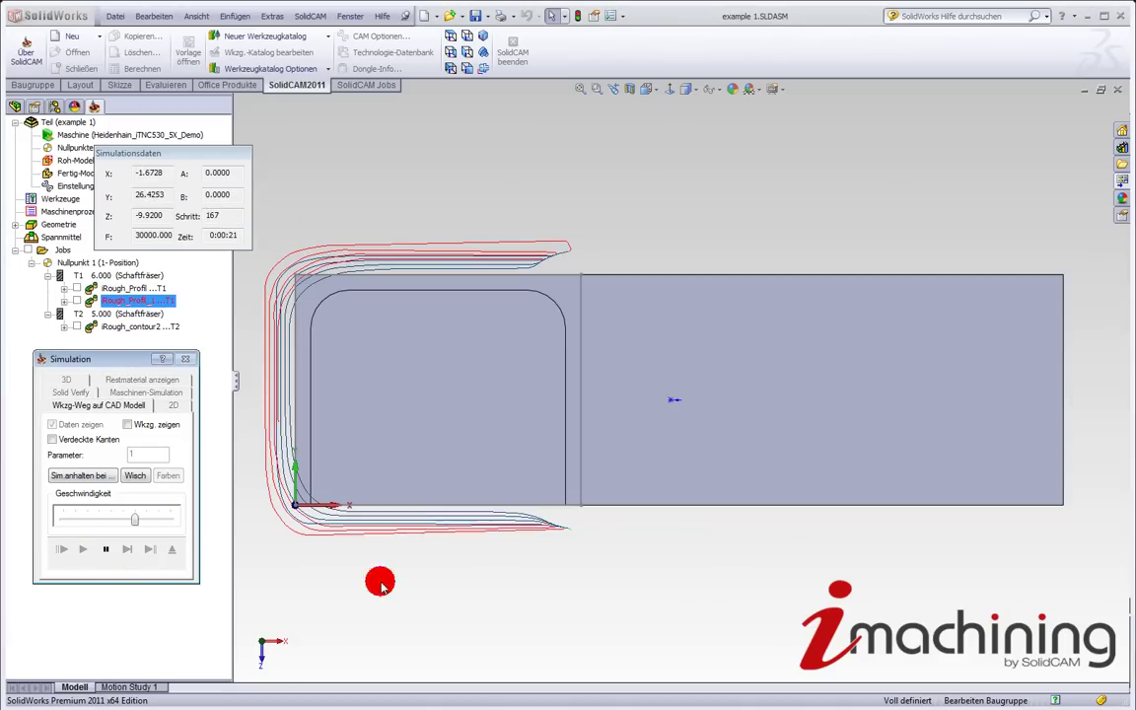